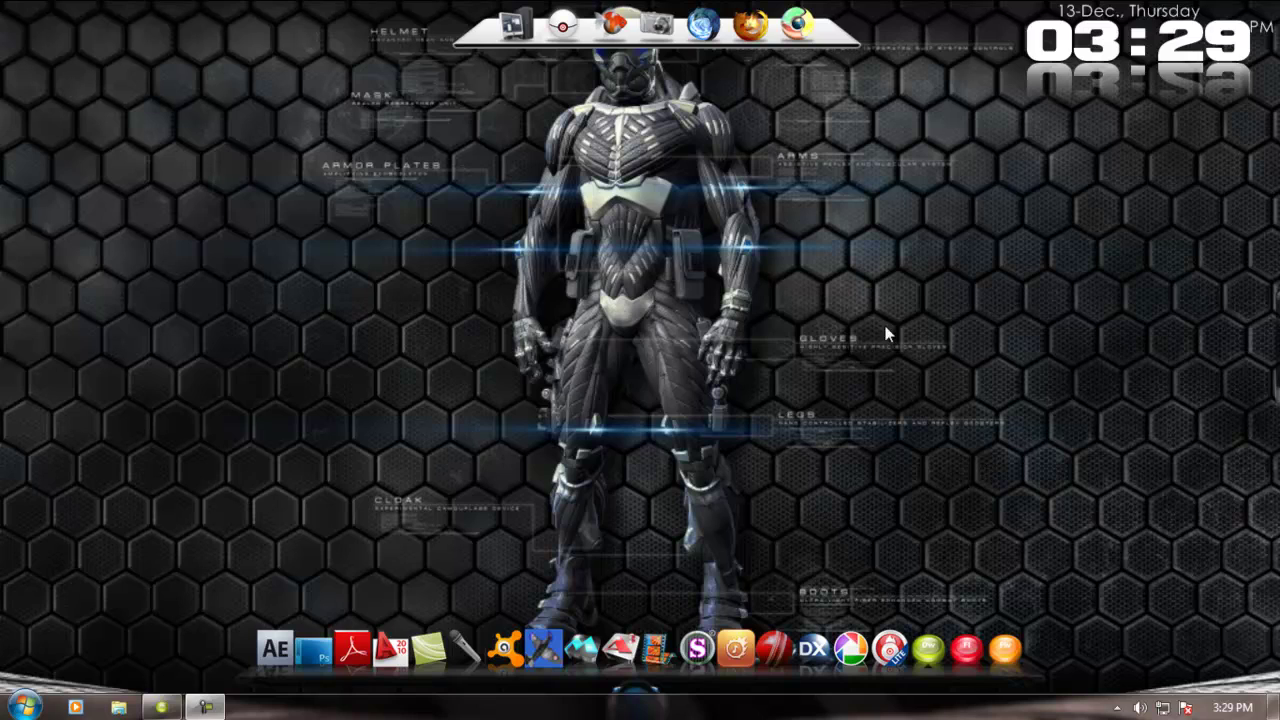
# - Review the Master Kitchen page in Dreamweaver, then return to the desktop
pyautogui.click(797, 24)
pyautogui.click(163, 708)
pyautogui.scroll(-5, 600, 380)
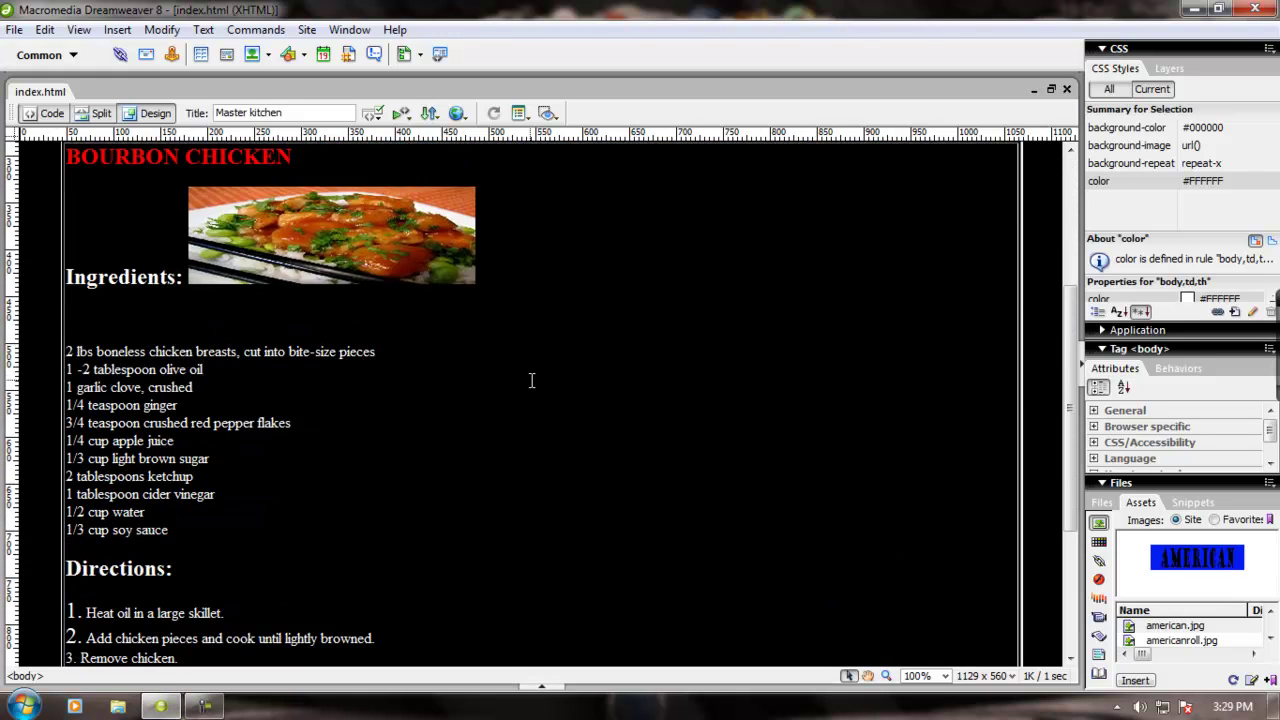
pyautogui.scroll(5, 531, 380)
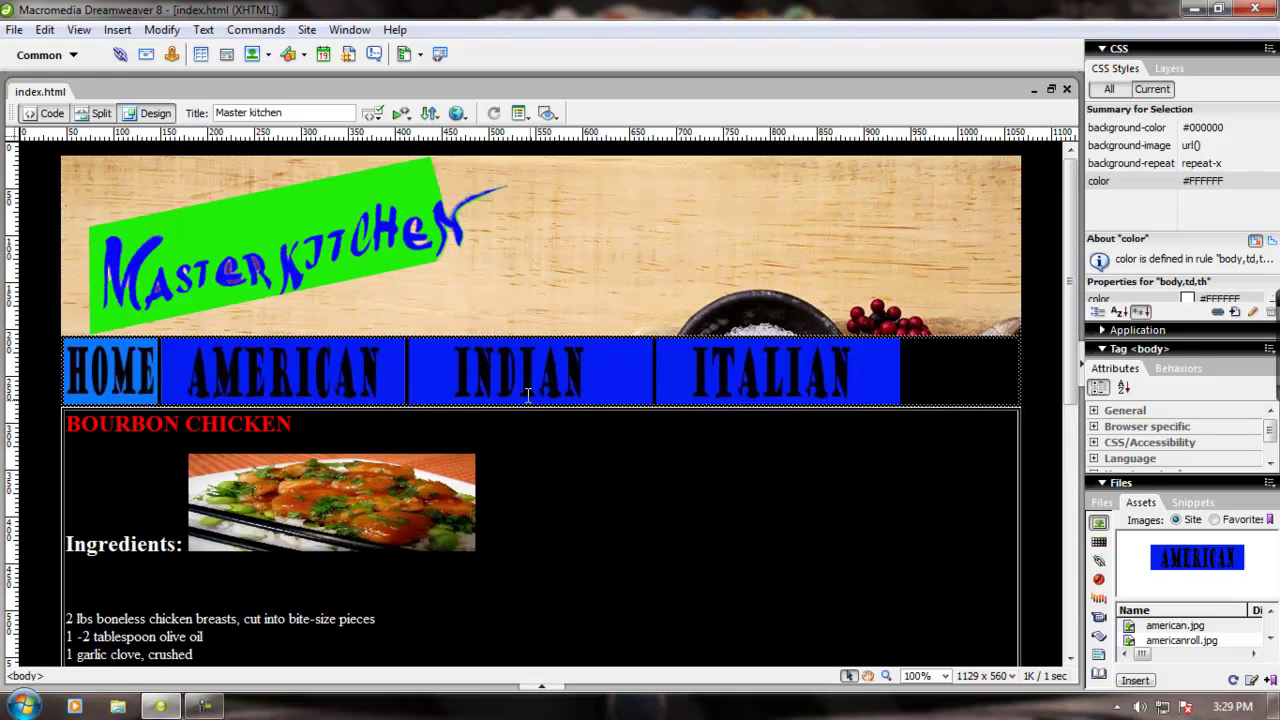
pyautogui.press('super+d')
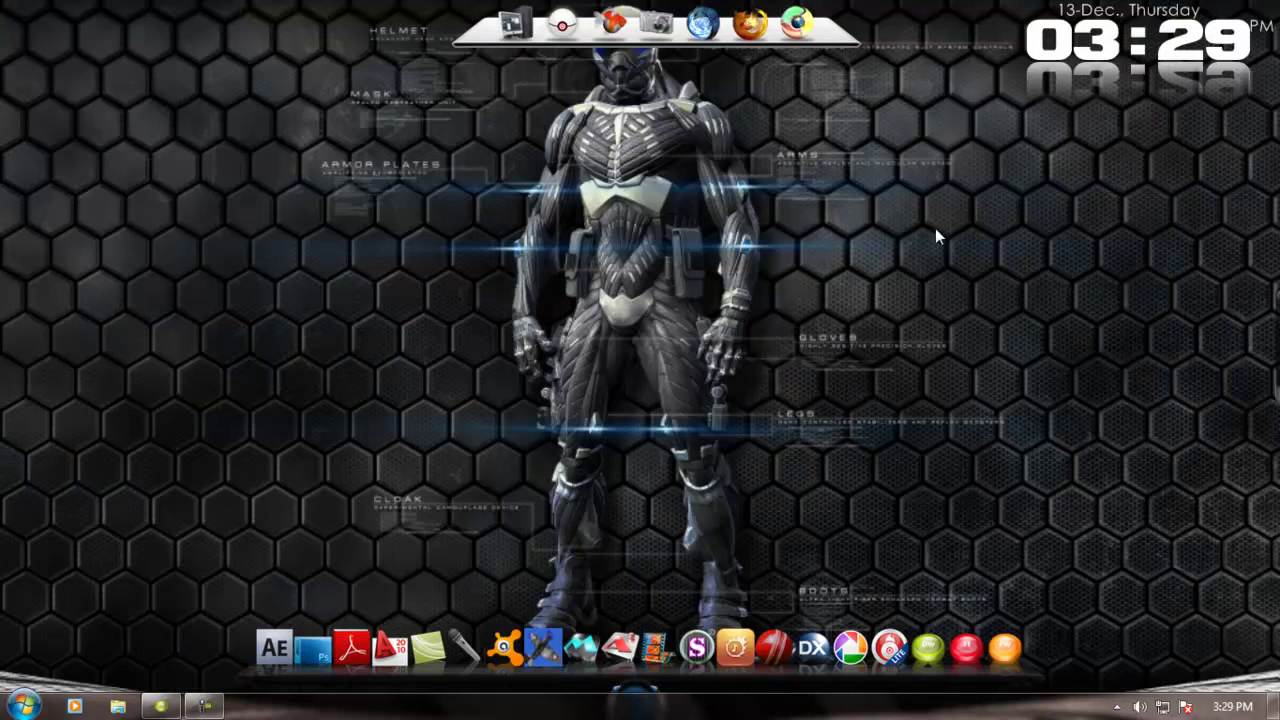
# - Launch Chrome and go to lockernerd.co.uk
pyautogui.click(798, 26)
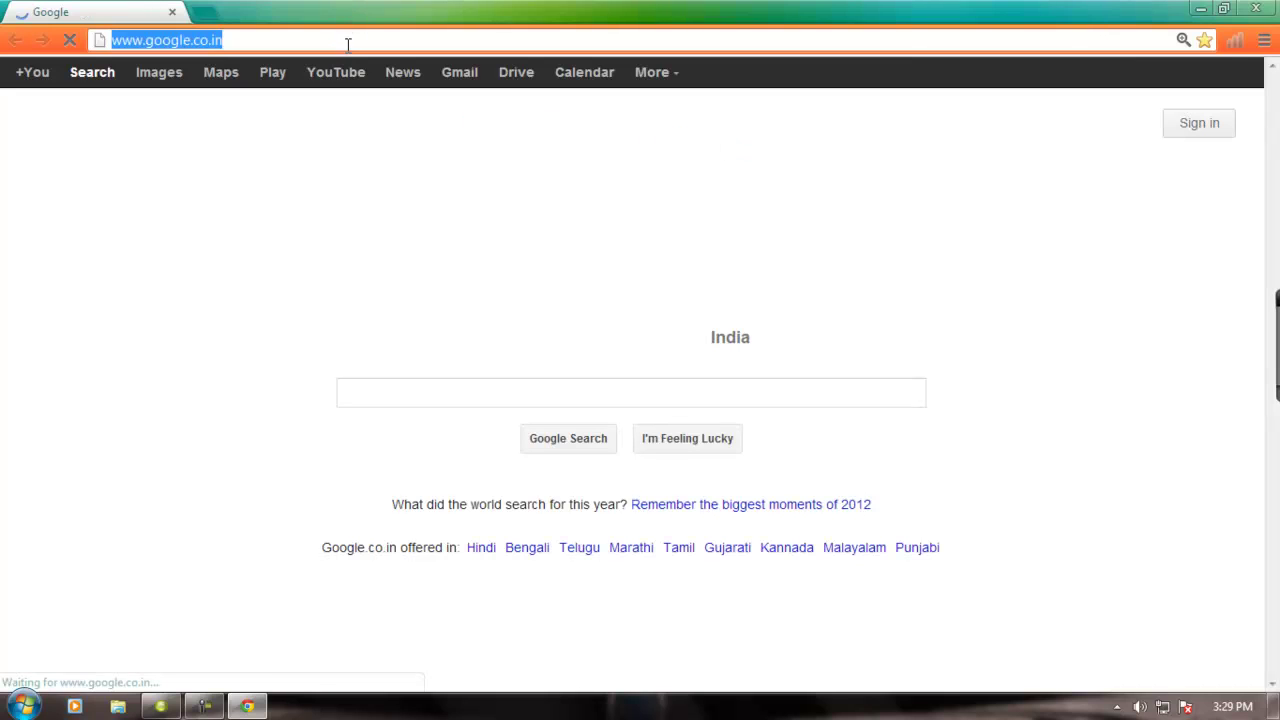
pyautogui.write('lc')
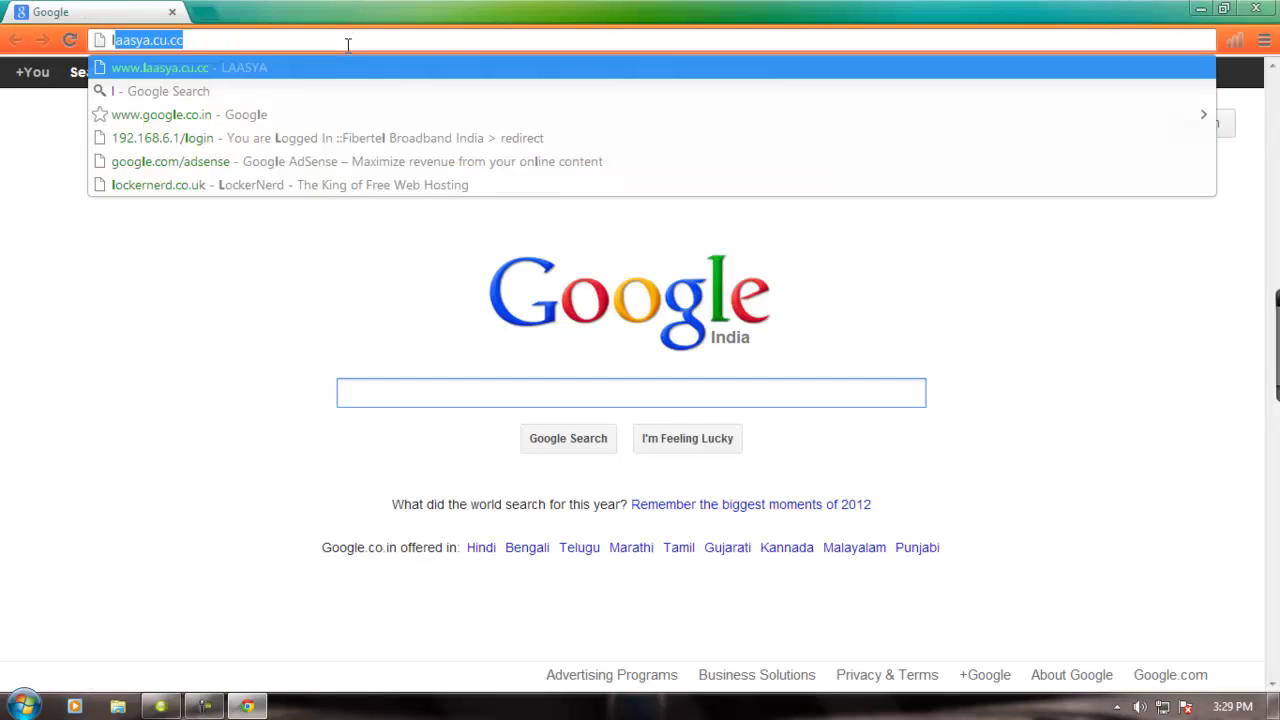
pyautogui.press('BackSpace')
pyautogui.write('ockernerd.co.uk')
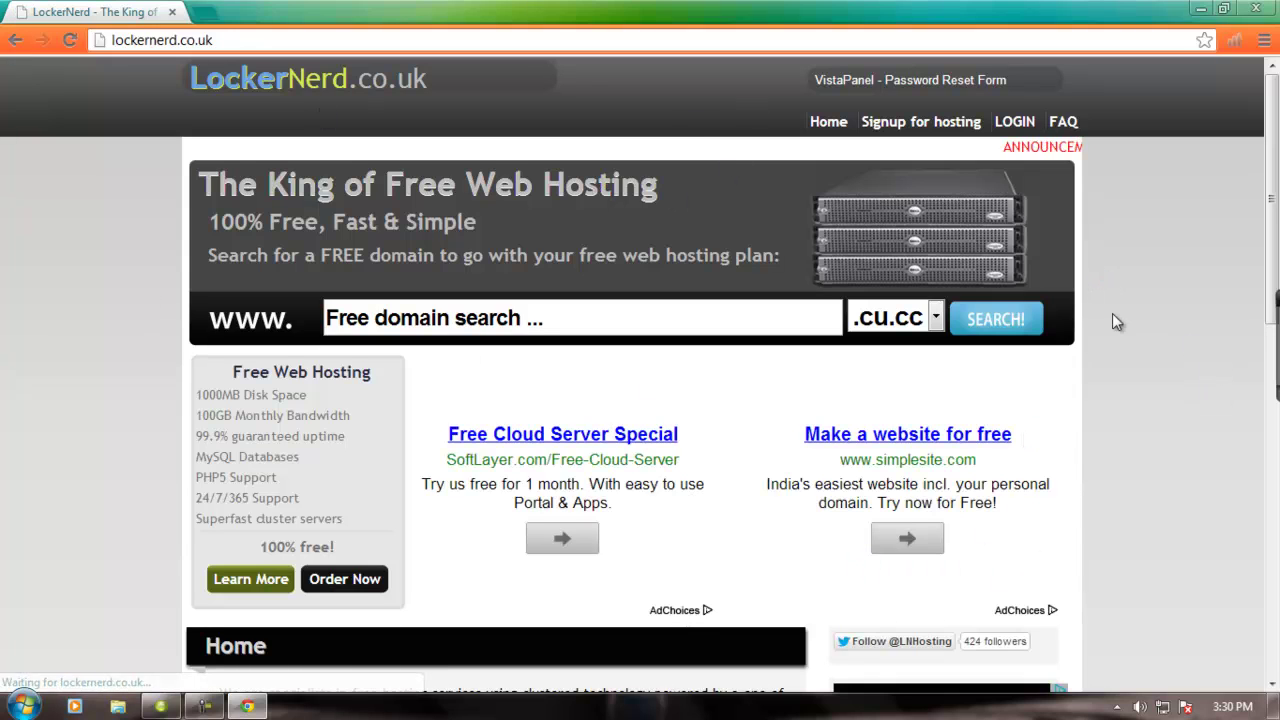
# - Log in to LockerNerd with the saved hosting username and the account password
pyautogui.click(1016, 126)
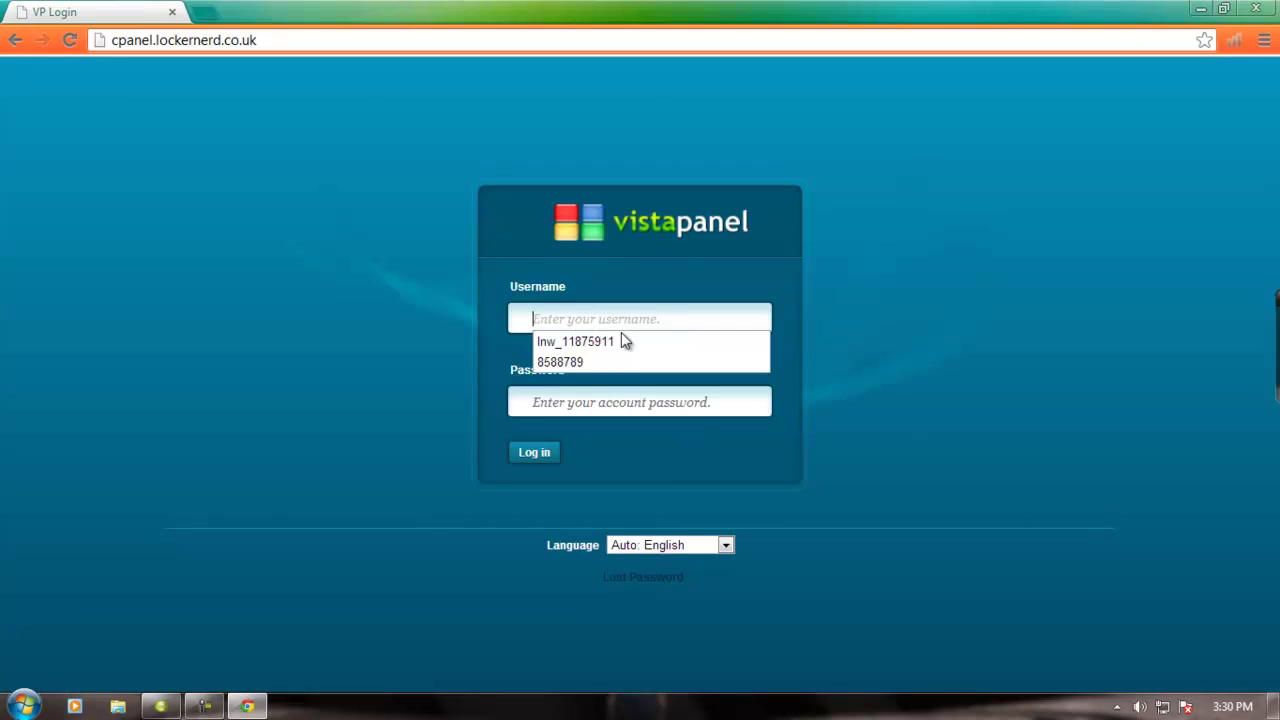
pyautogui.click(621, 336)
pyautogui.click(619, 401)
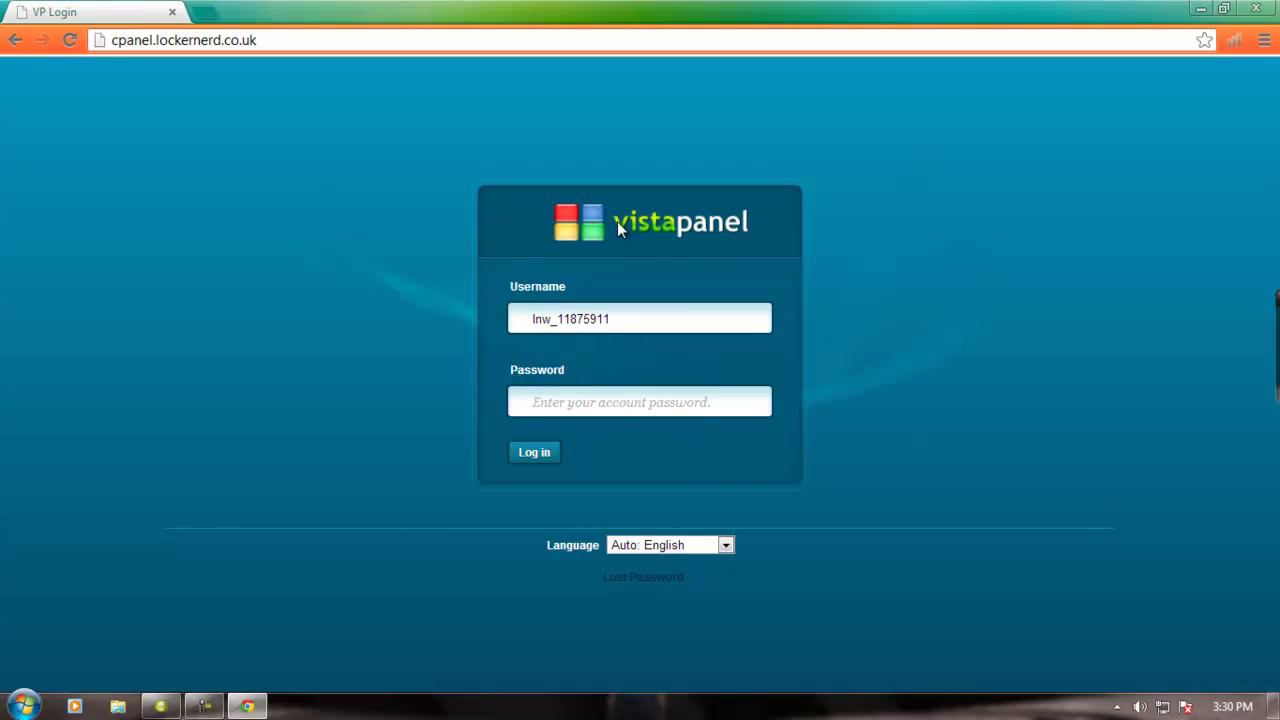
pyautogui.write('********')
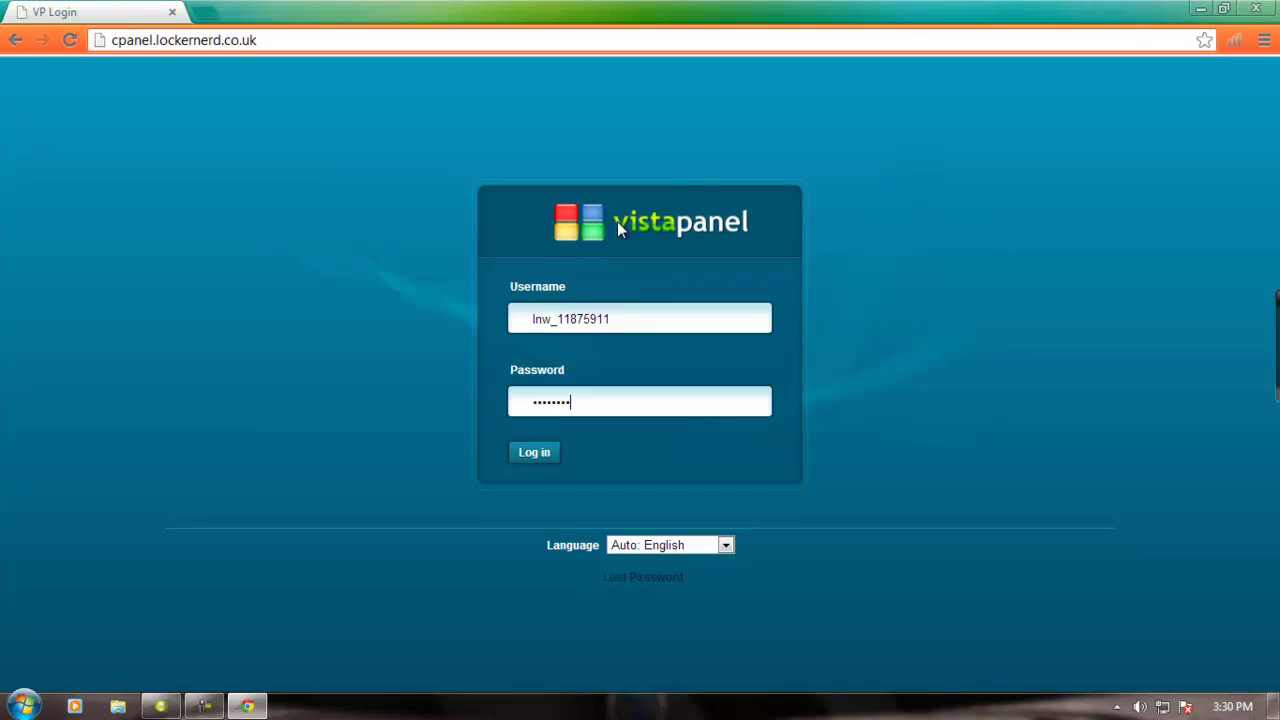
pyautogui.write('**')
pyautogui.press('Return')
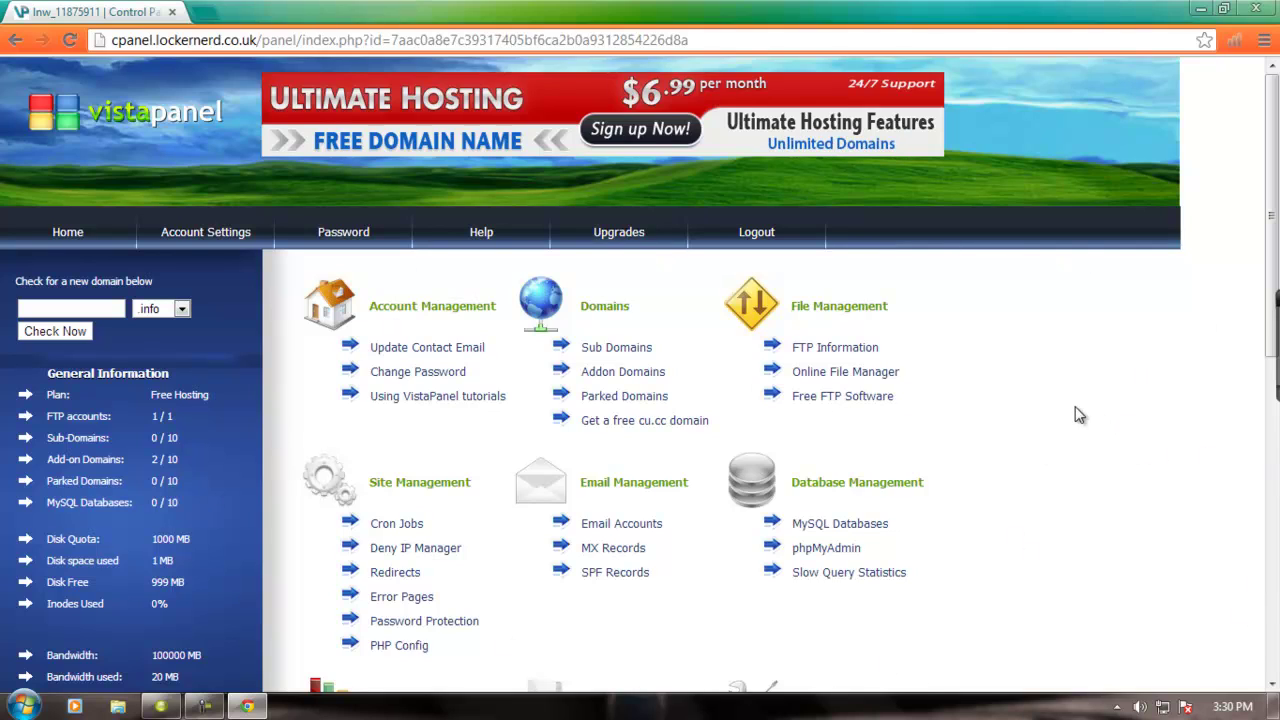
pyautogui.click(204, 10)
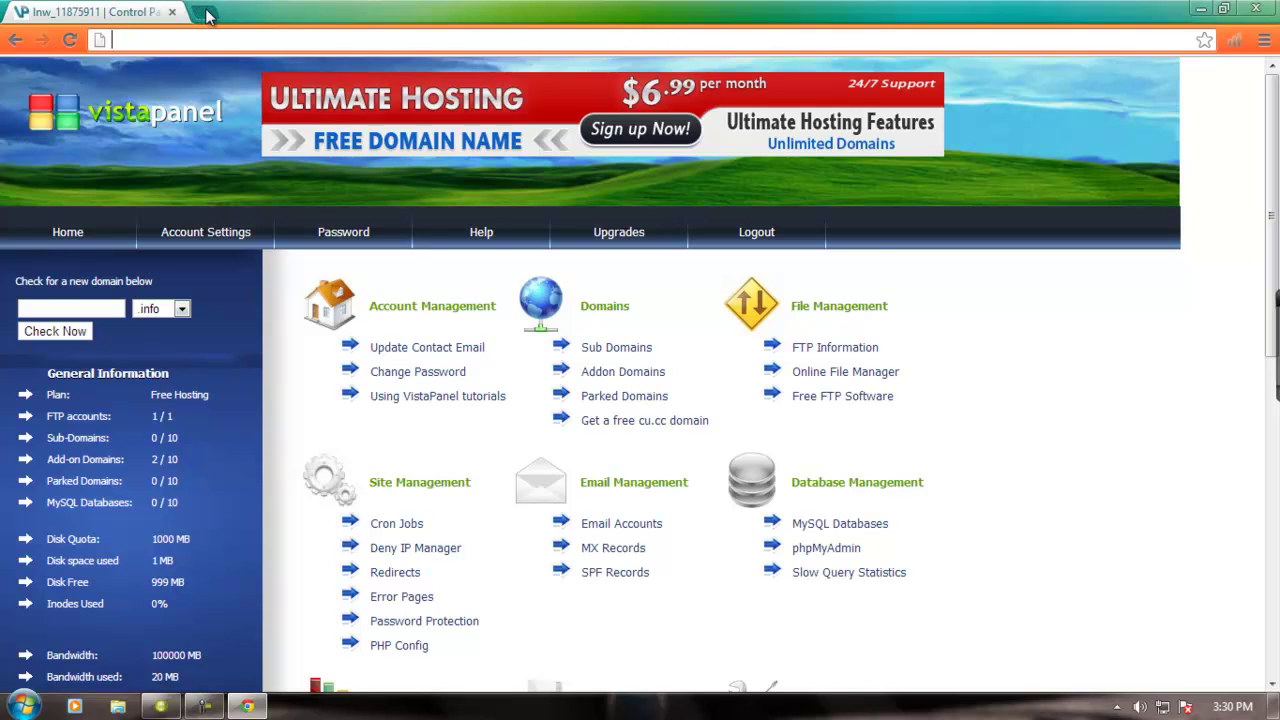
pyautogui.write('registry.cu.cc')
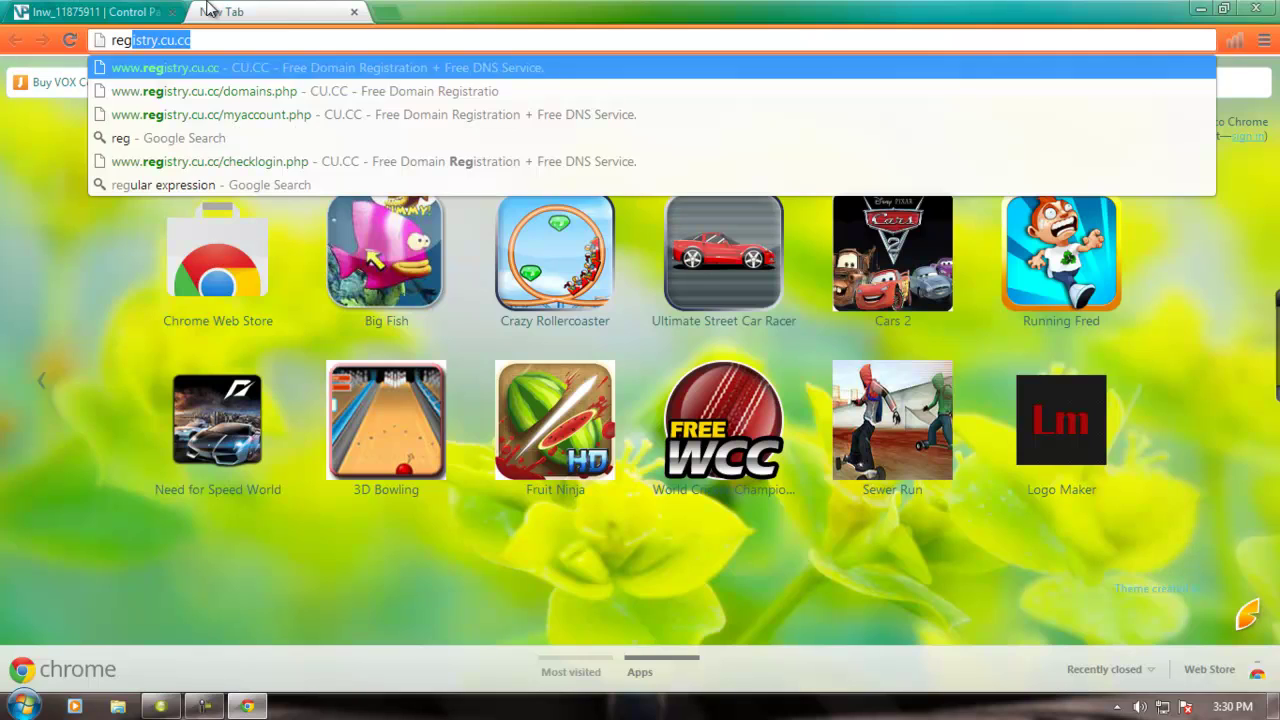
pyautogui.press('Return')
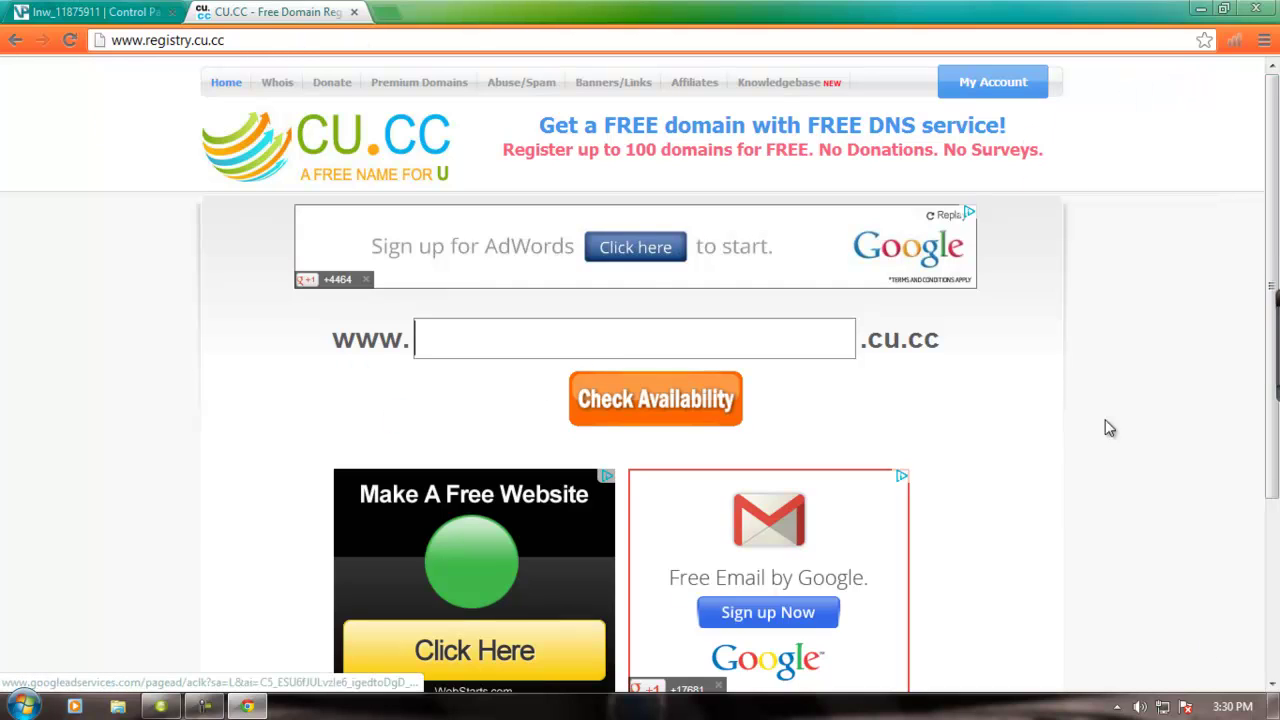
# - Sign in to the CU.CC account with the saved username and password
pyautogui.click(1006, 86)
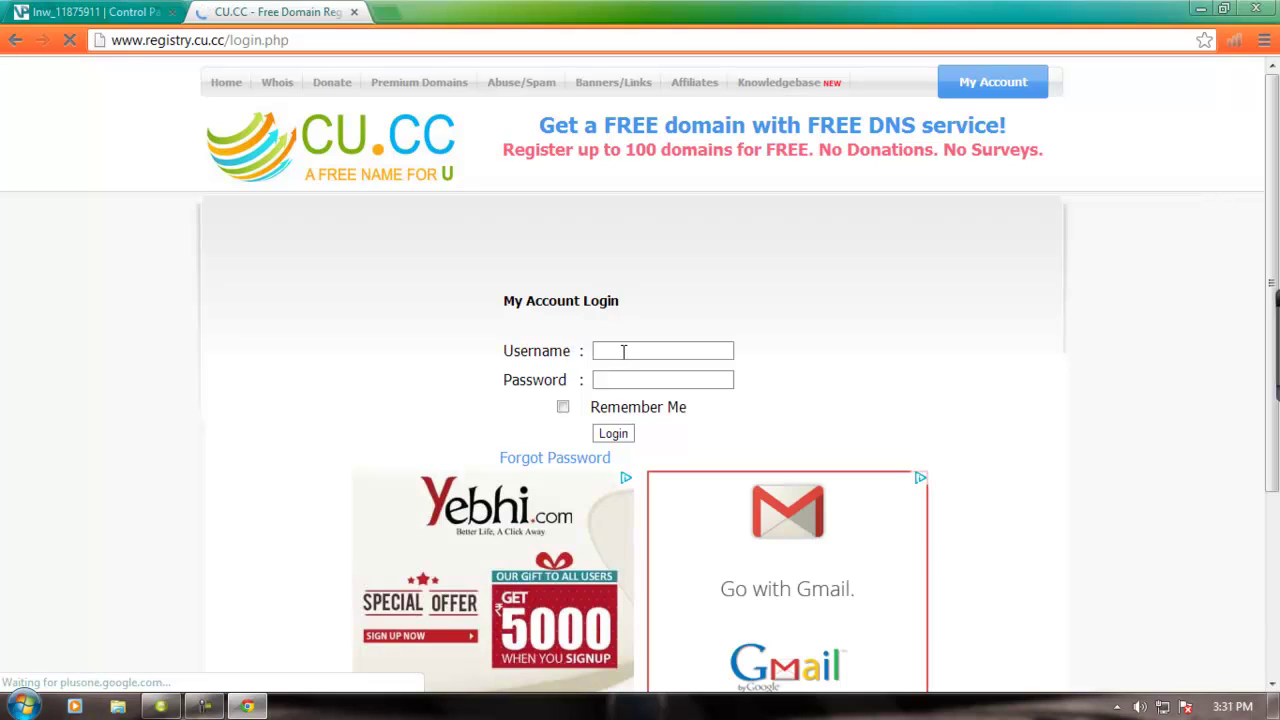
pyautogui.click(623, 351)
pyautogui.click(634, 370)
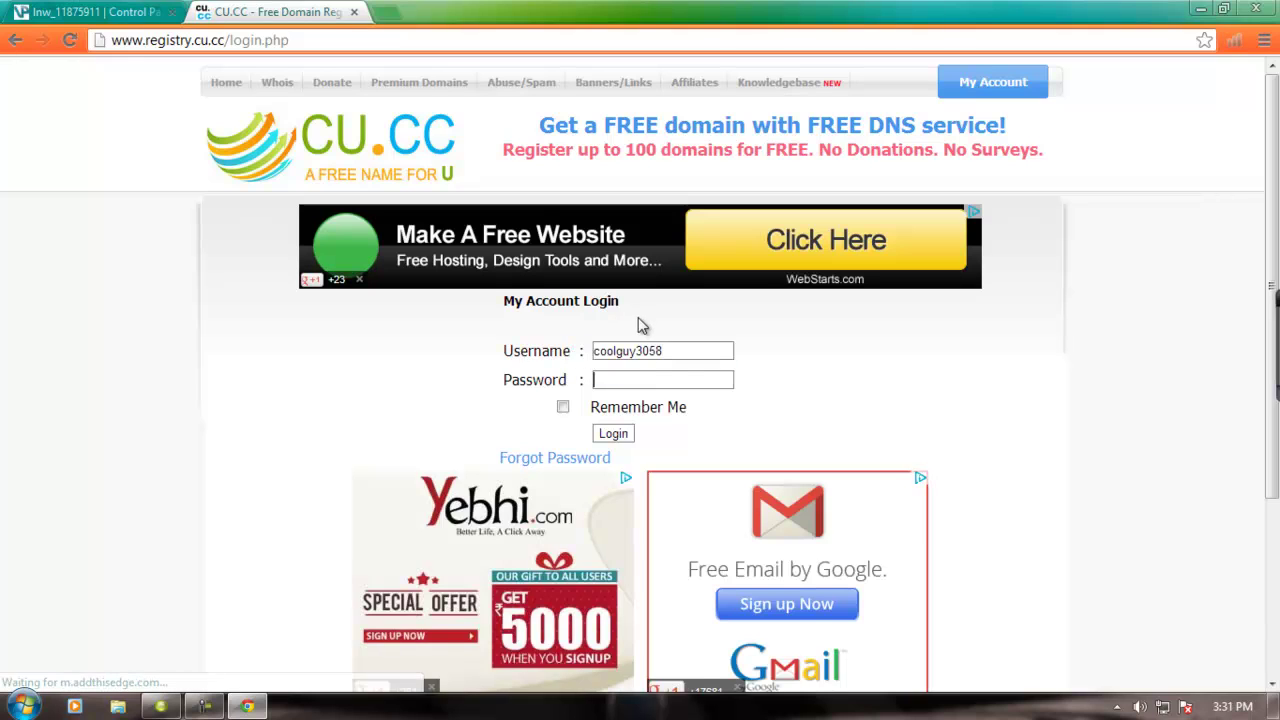
pyautogui.write('a')
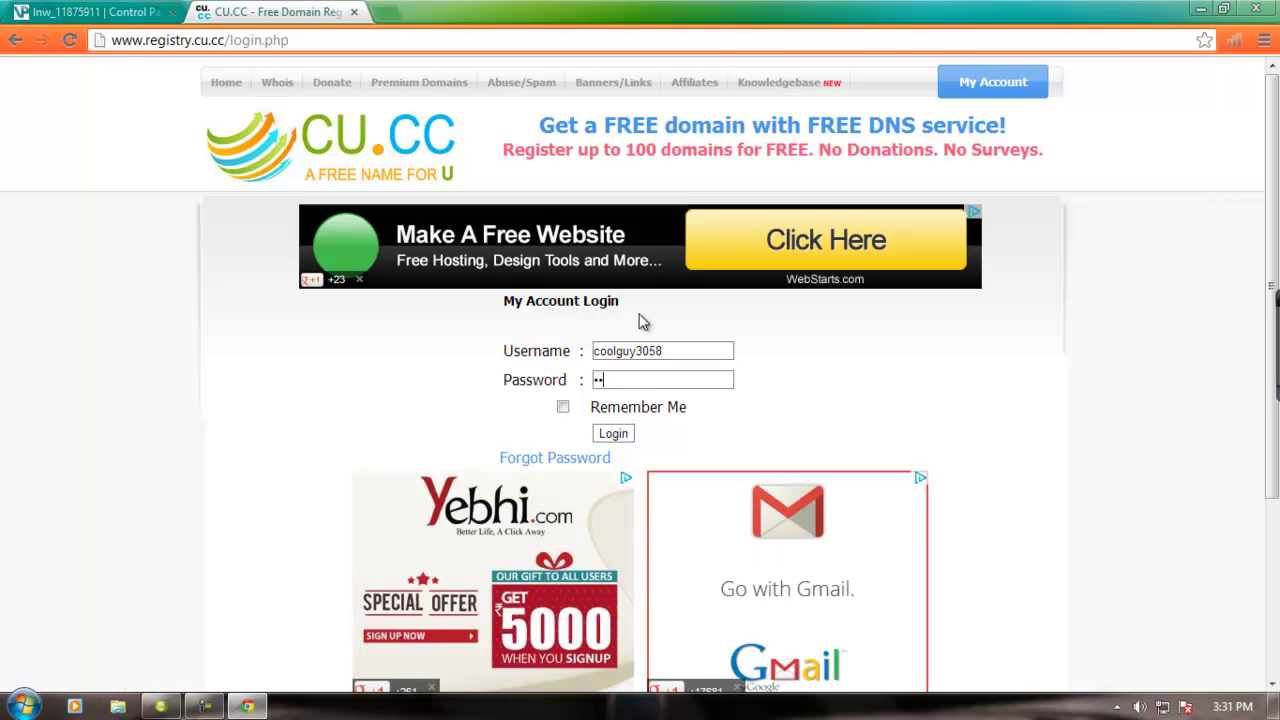
pyautogui.write('*****')
pyautogui.press('Return')
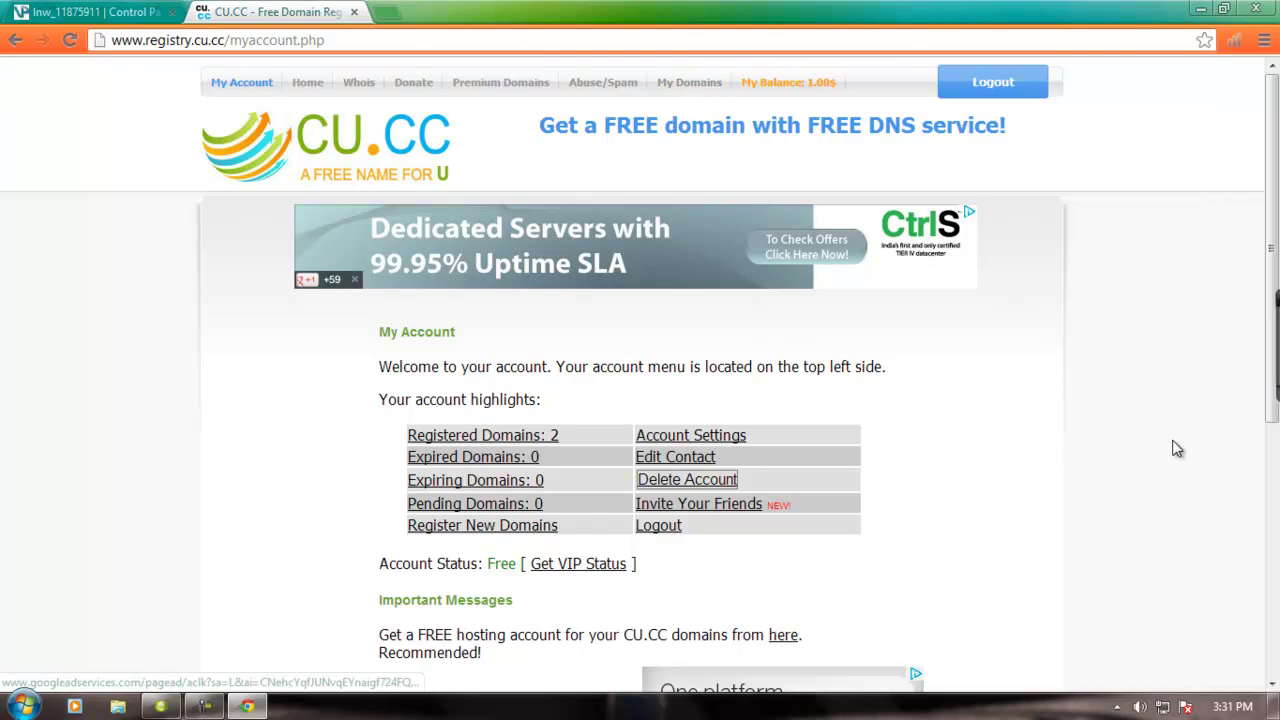
# - Open masterkitchen.cu.cc's nameserver settings and confirm ns1 and ns2.lockernerd.co.uk are set
pyautogui.click(704, 92)
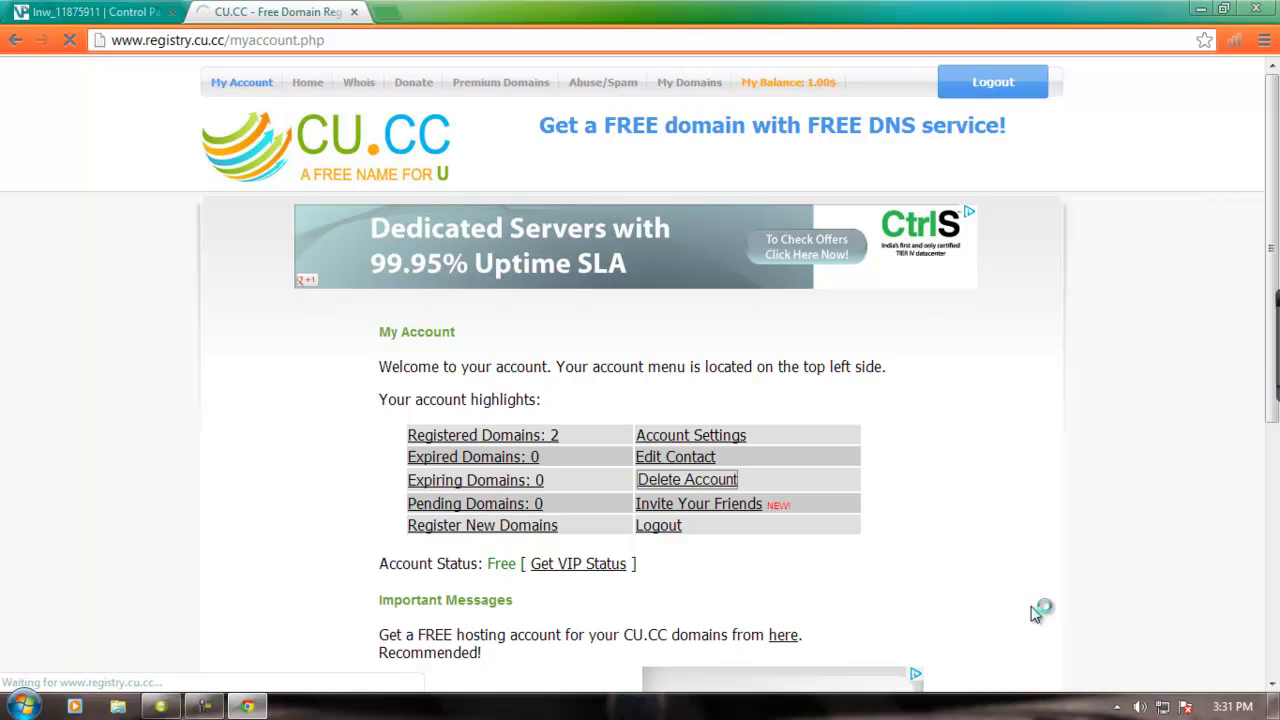
pyautogui.scroll(-1, 727, 405)
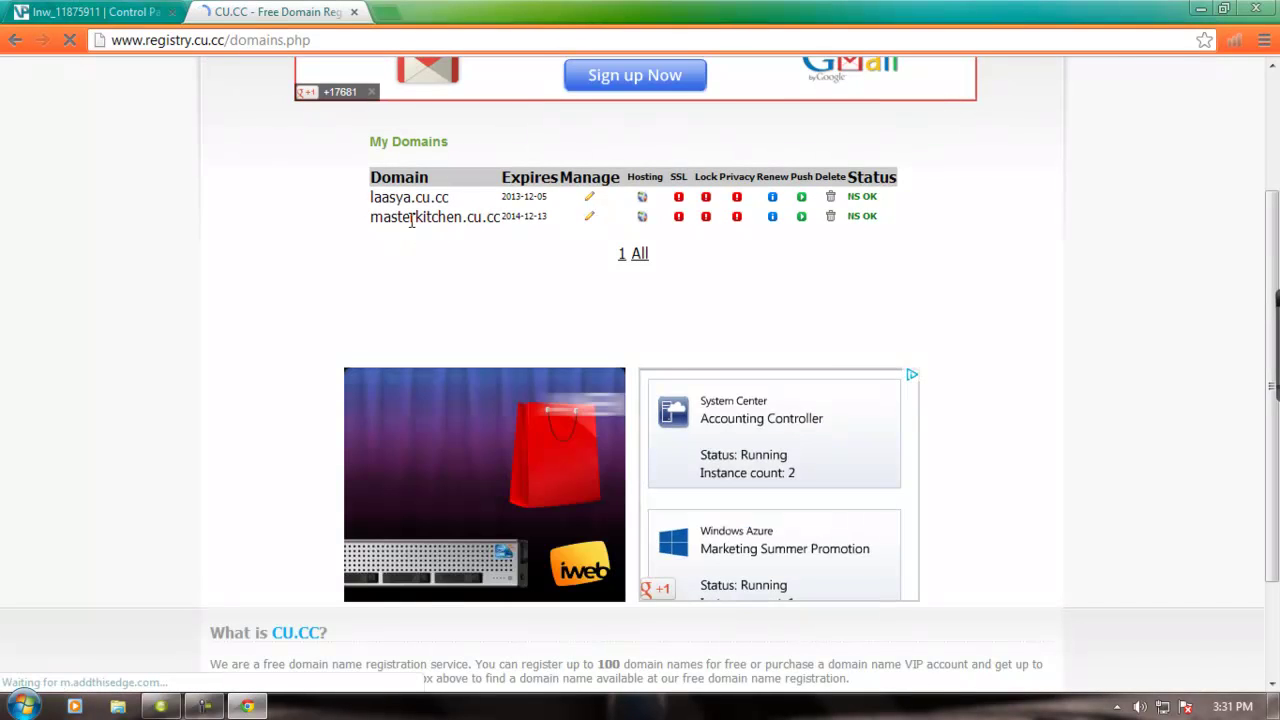
pyautogui.click(590, 219)
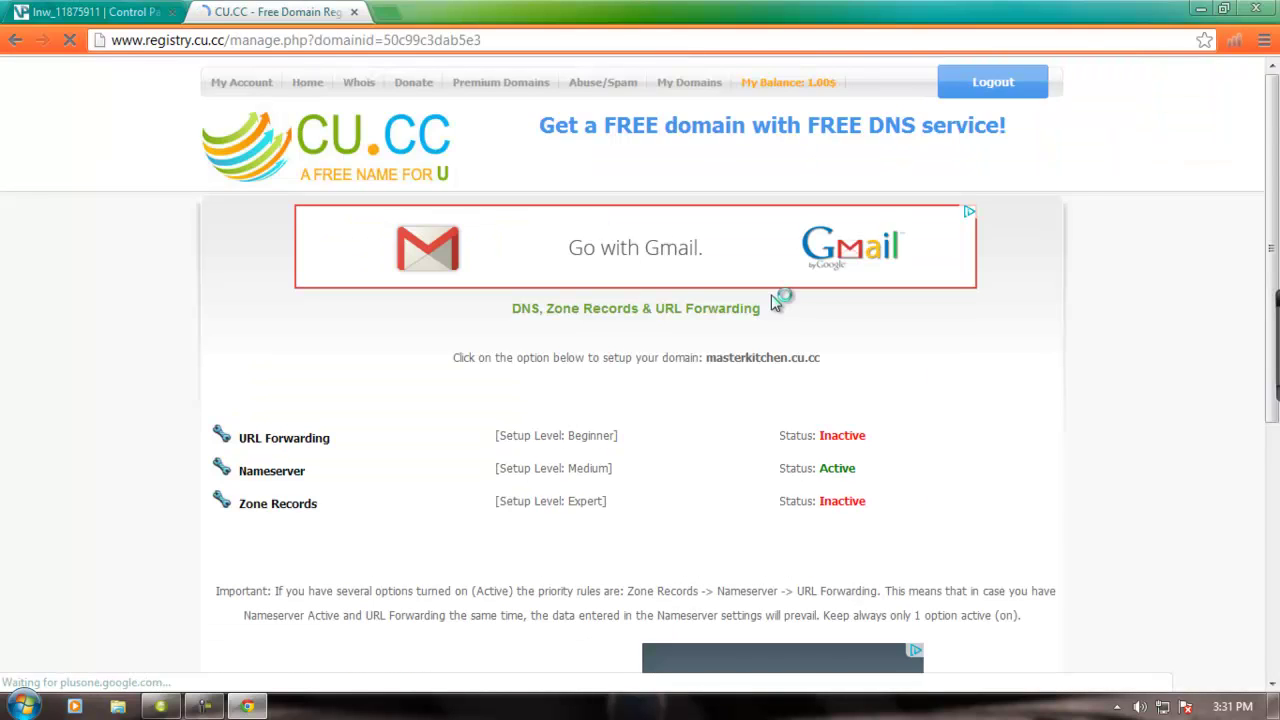
pyautogui.scroll(-2, 398, 398)
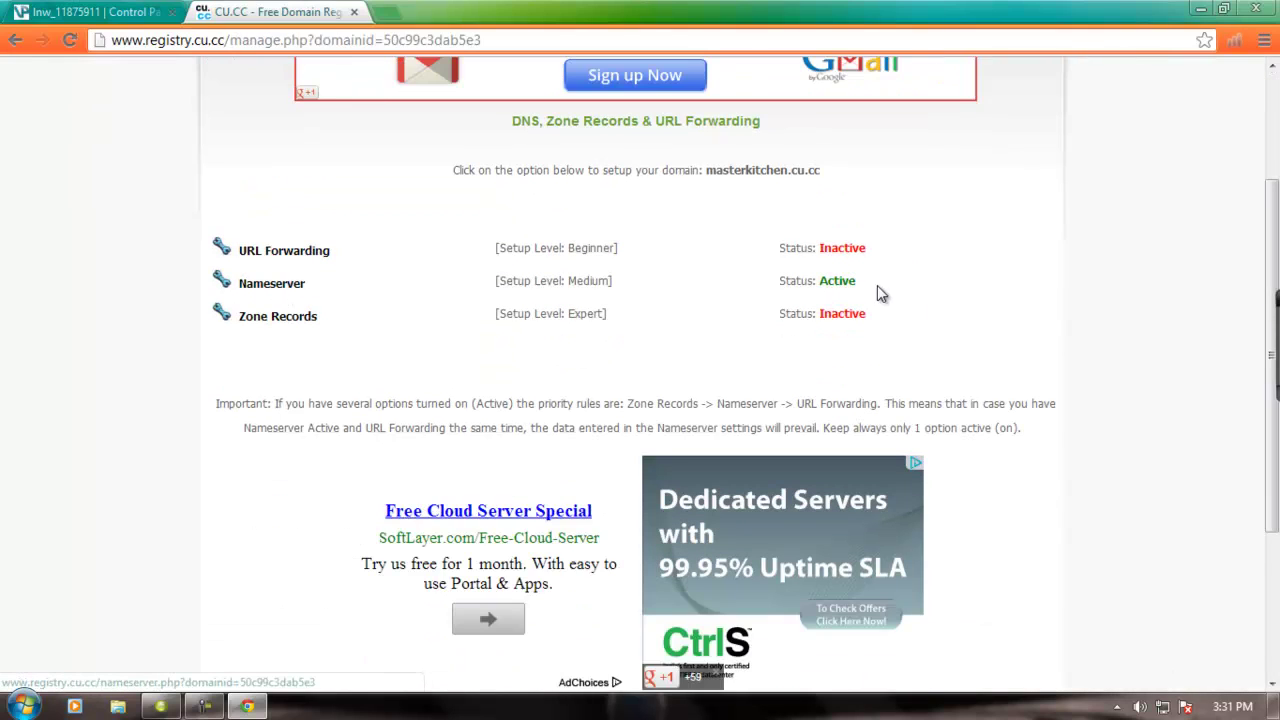
pyautogui.click(289, 287)
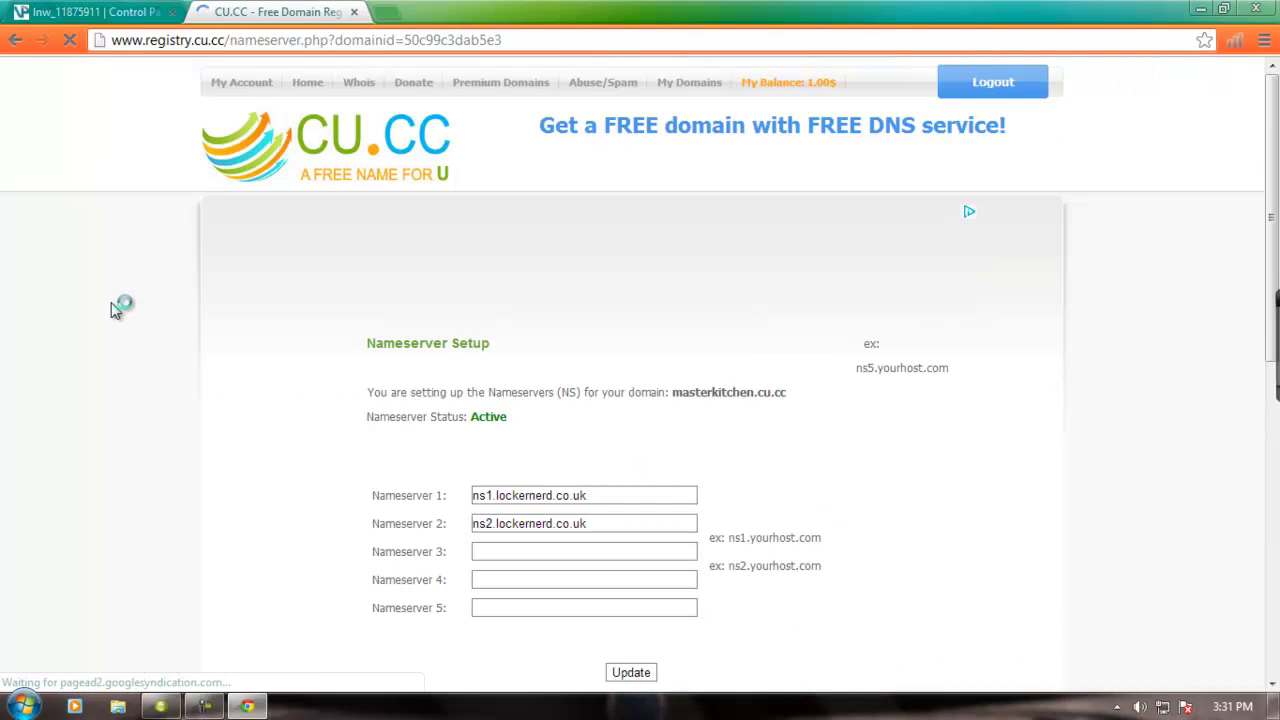
pyautogui.scroll(-4, 137, 322)
pyautogui.scroll(2, 597, 166)
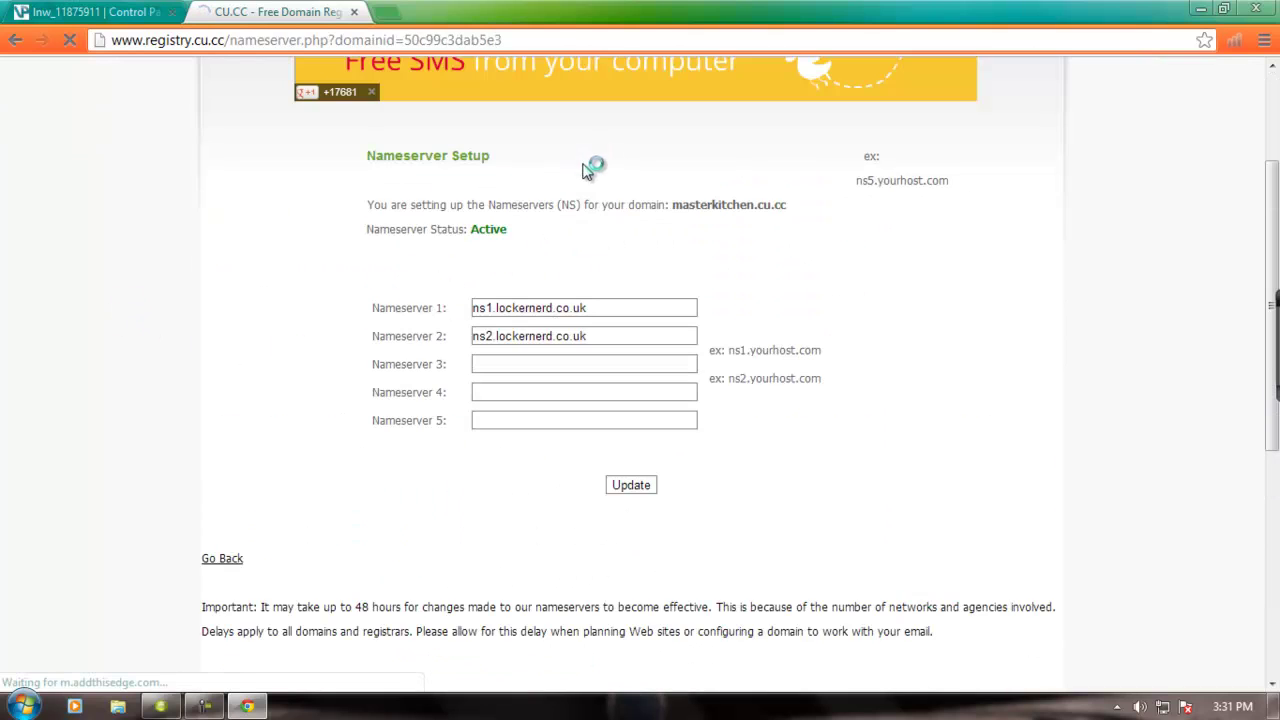
# - In VistaPanel, open Addon Domains and note the ns1/ns2.lockernerd.co.uk name servers
pyautogui.click(87, 11)
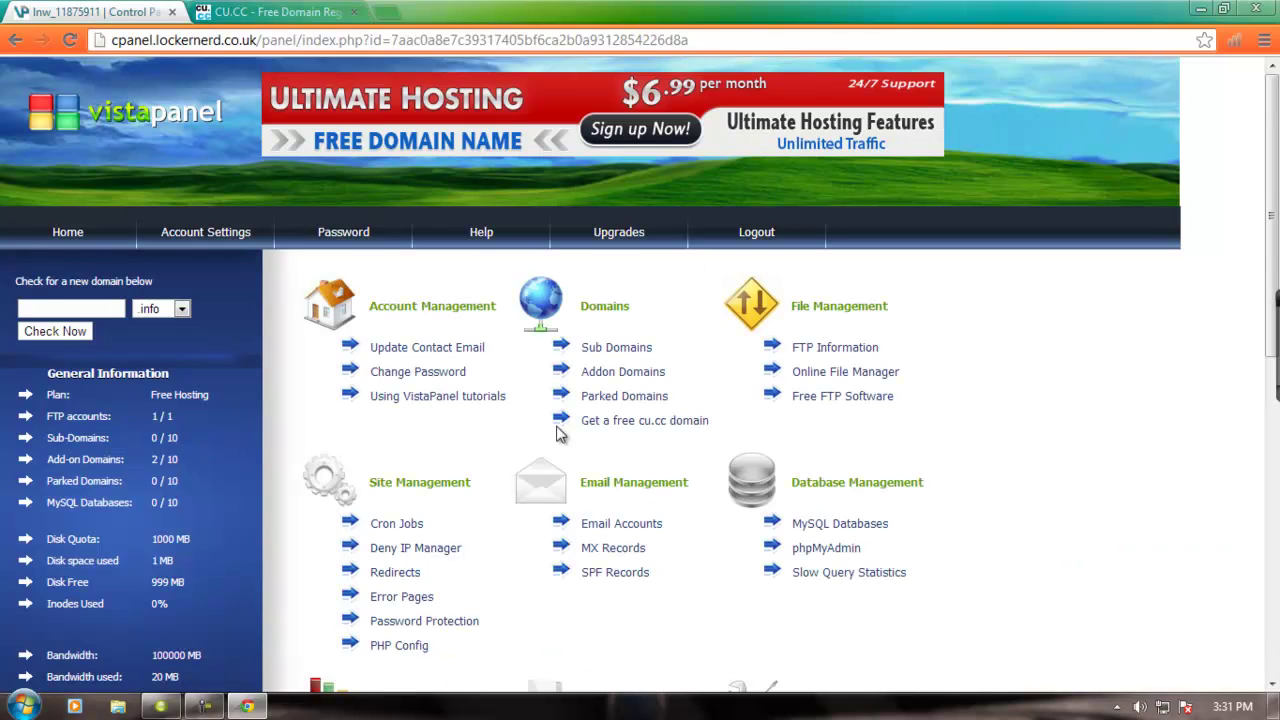
pyautogui.scroll(-1, 658, 444)
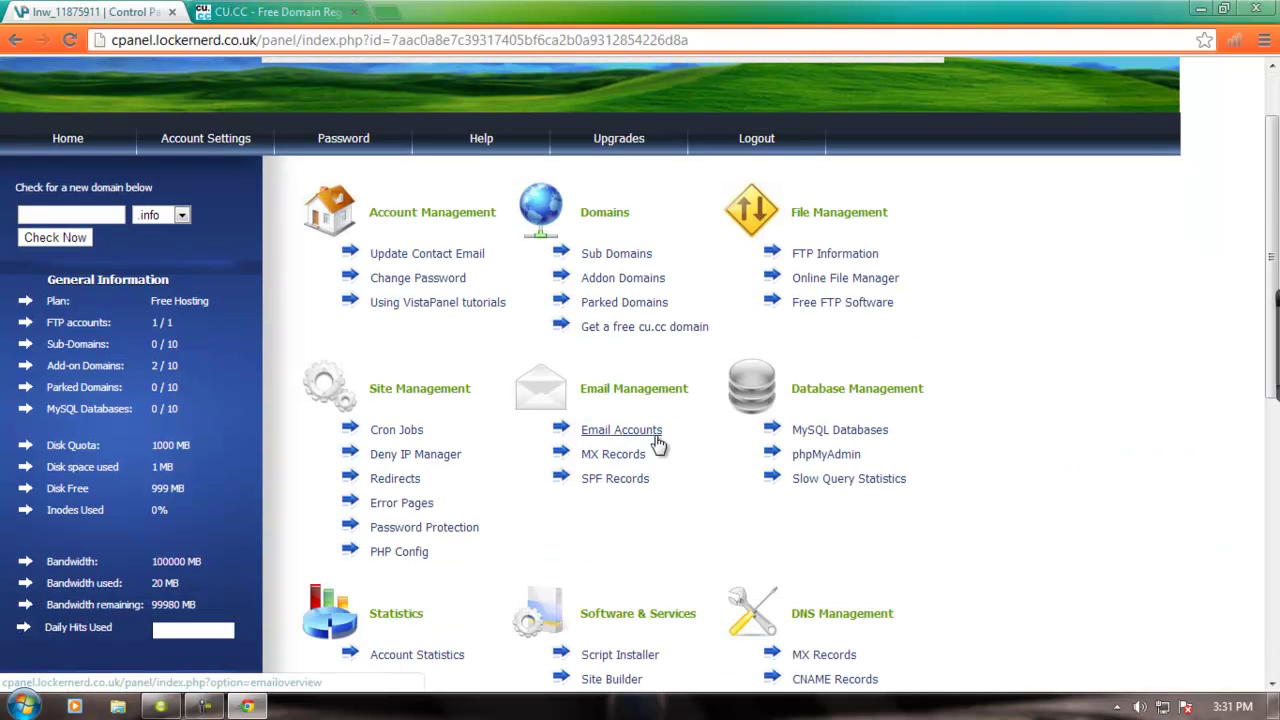
pyautogui.click(647, 280)
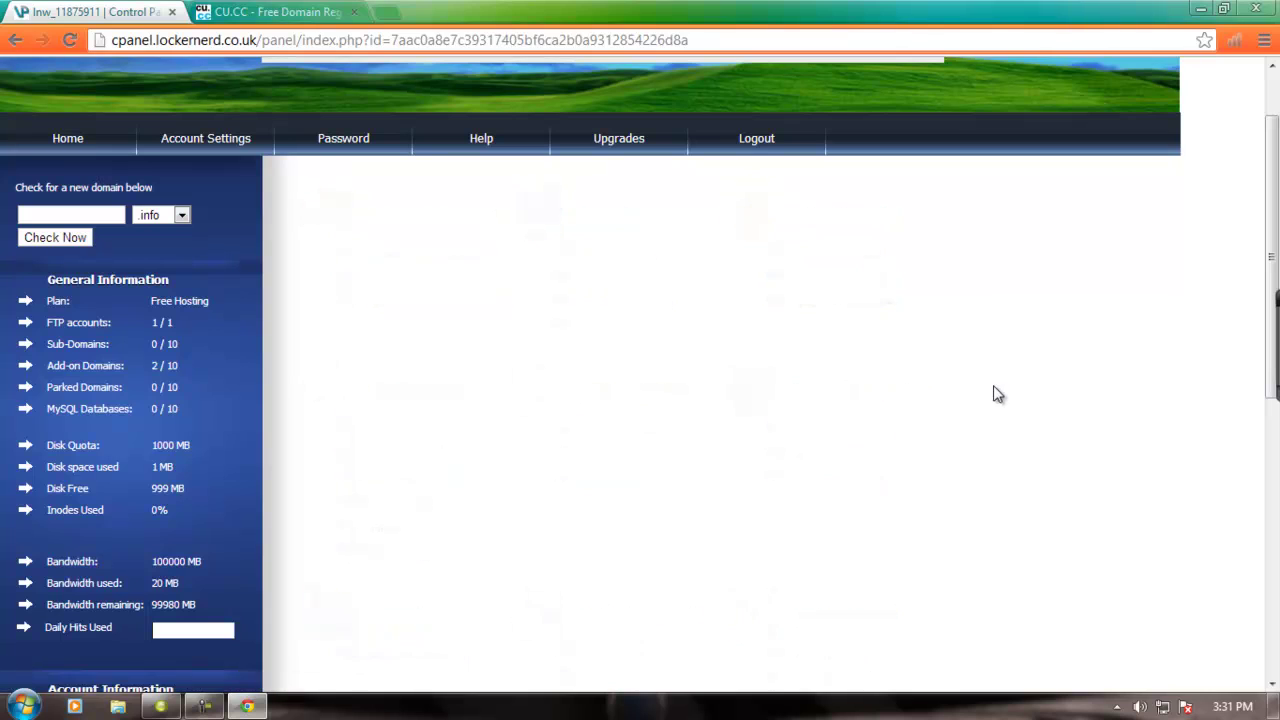
pyautogui.scroll(-2, 915, 372)
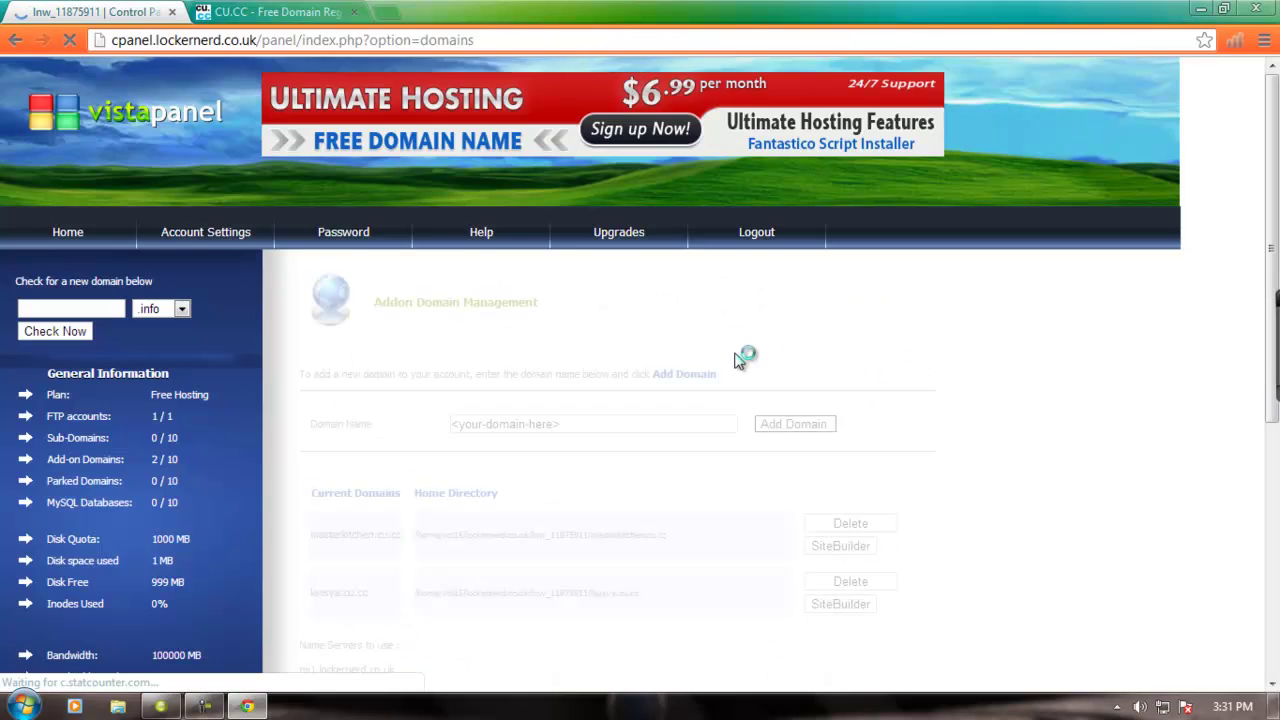
pyautogui.scroll(-3, 690, 400)
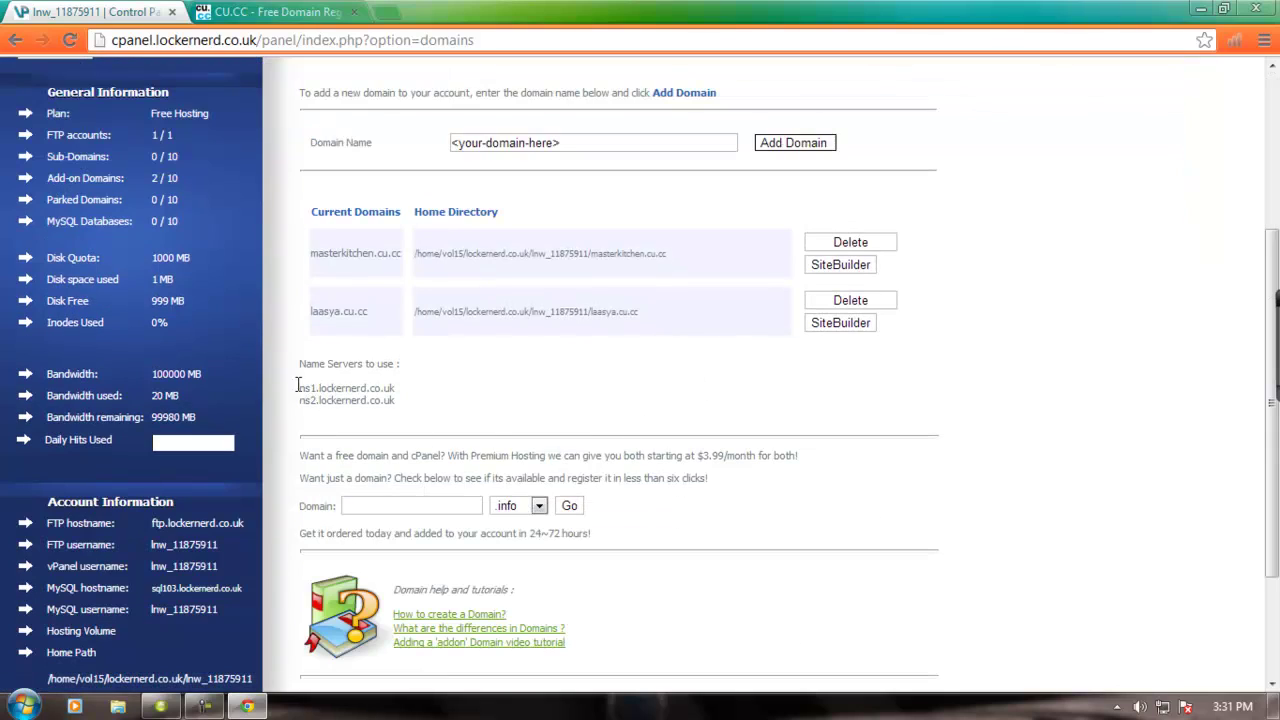
pyautogui.moveTo(303, 390); pyautogui.dragTo(398, 405)
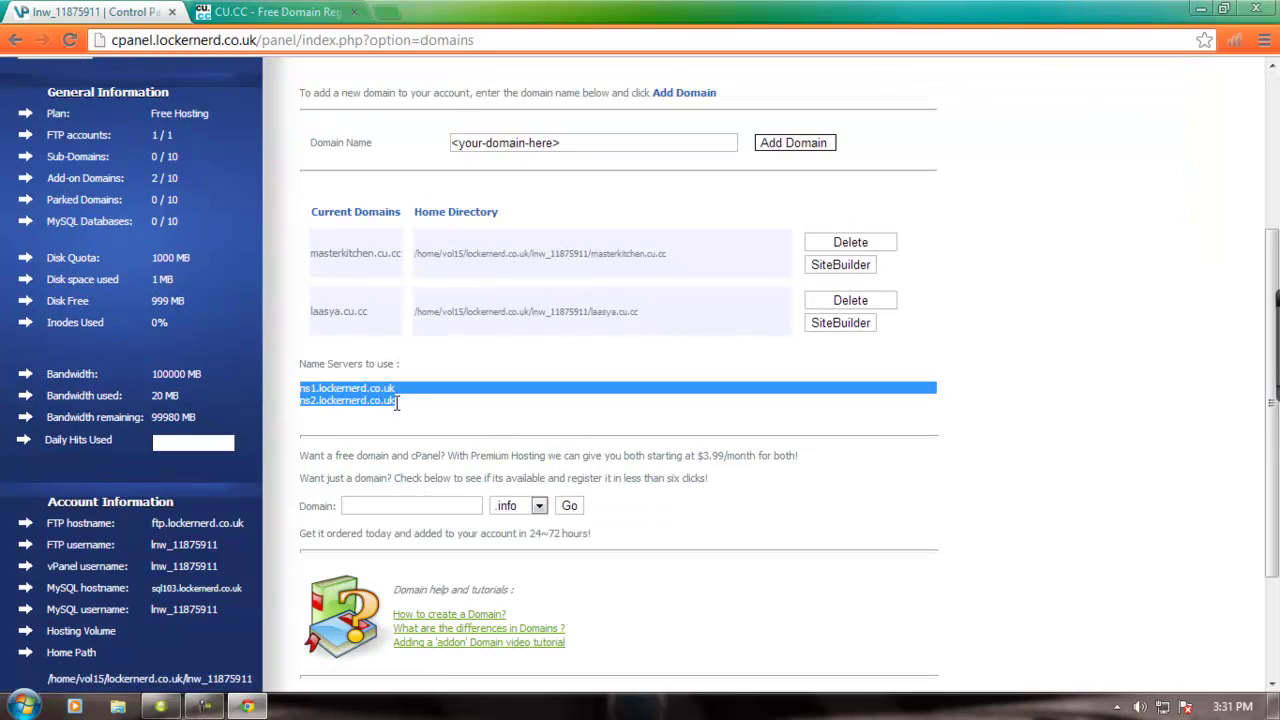
pyautogui.click(408, 403)
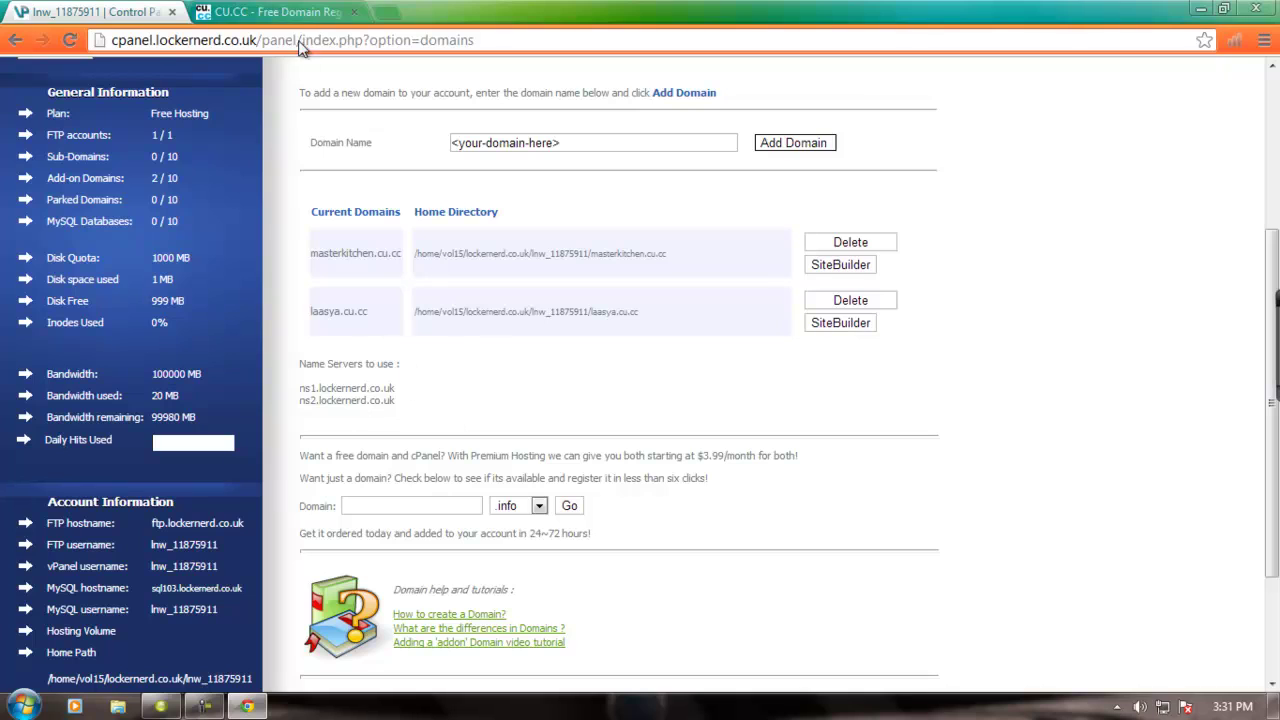
# - Compare against the registry's reloaded nameserver setup, then return to Addon Domain Management
pyautogui.click(275, 12)
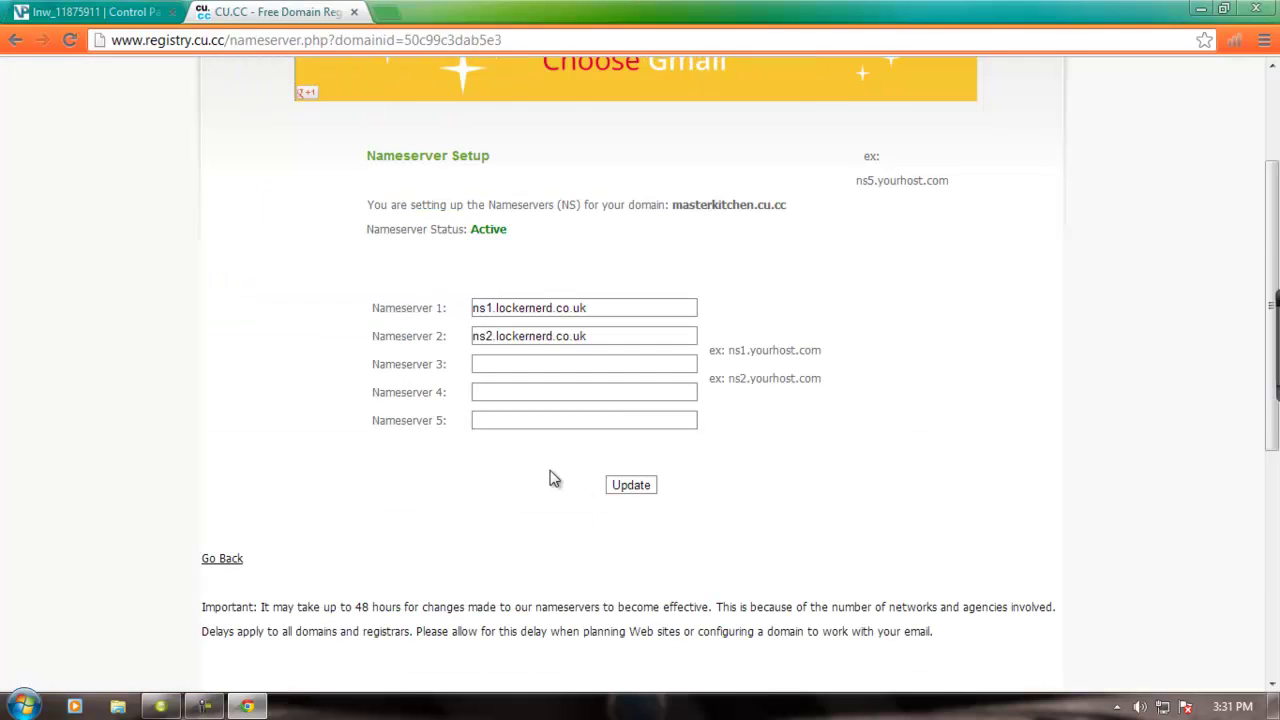
pyautogui.click(630, 486)
pyautogui.click(113, 11)
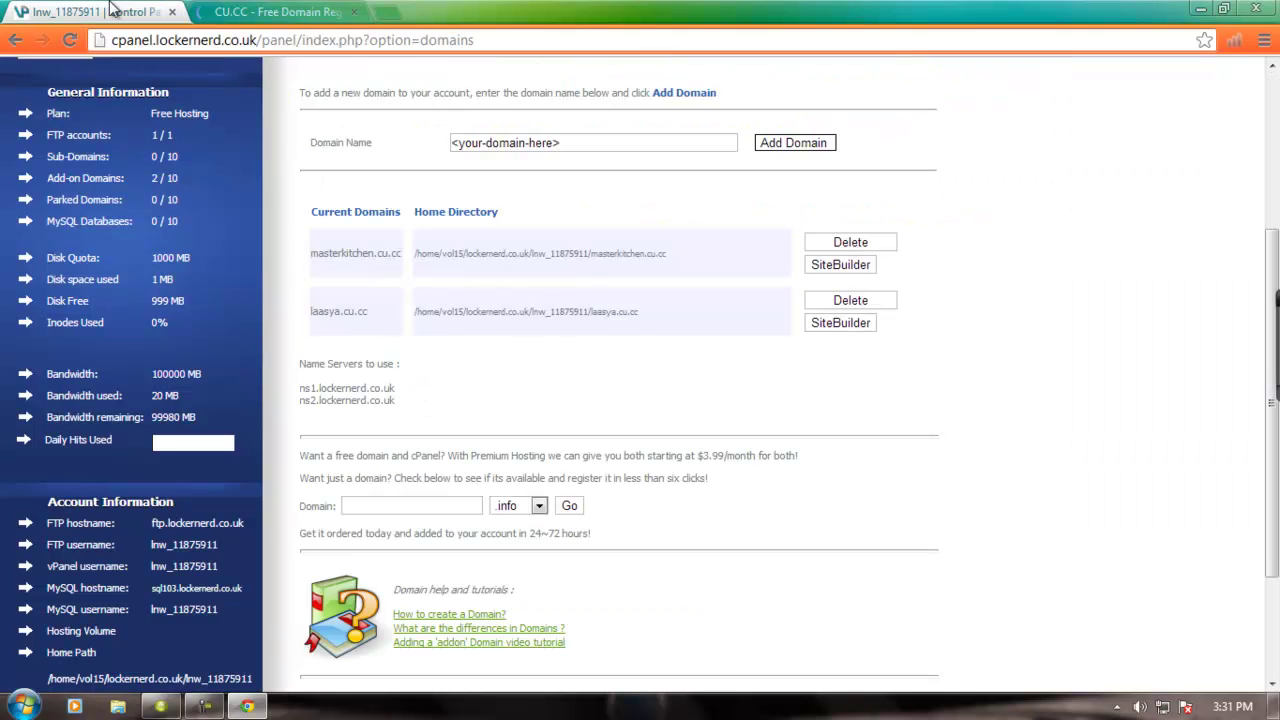
pyautogui.scroll(1, 360, 257)
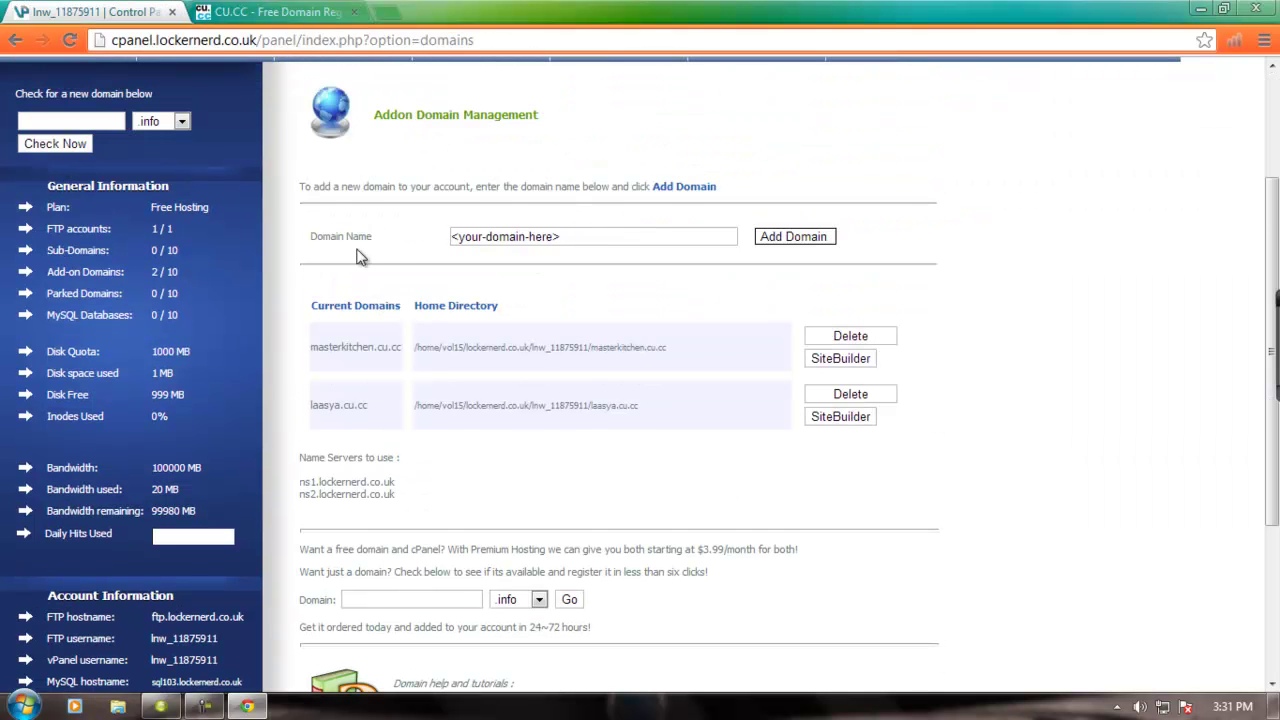
pyautogui.click(588, 236)
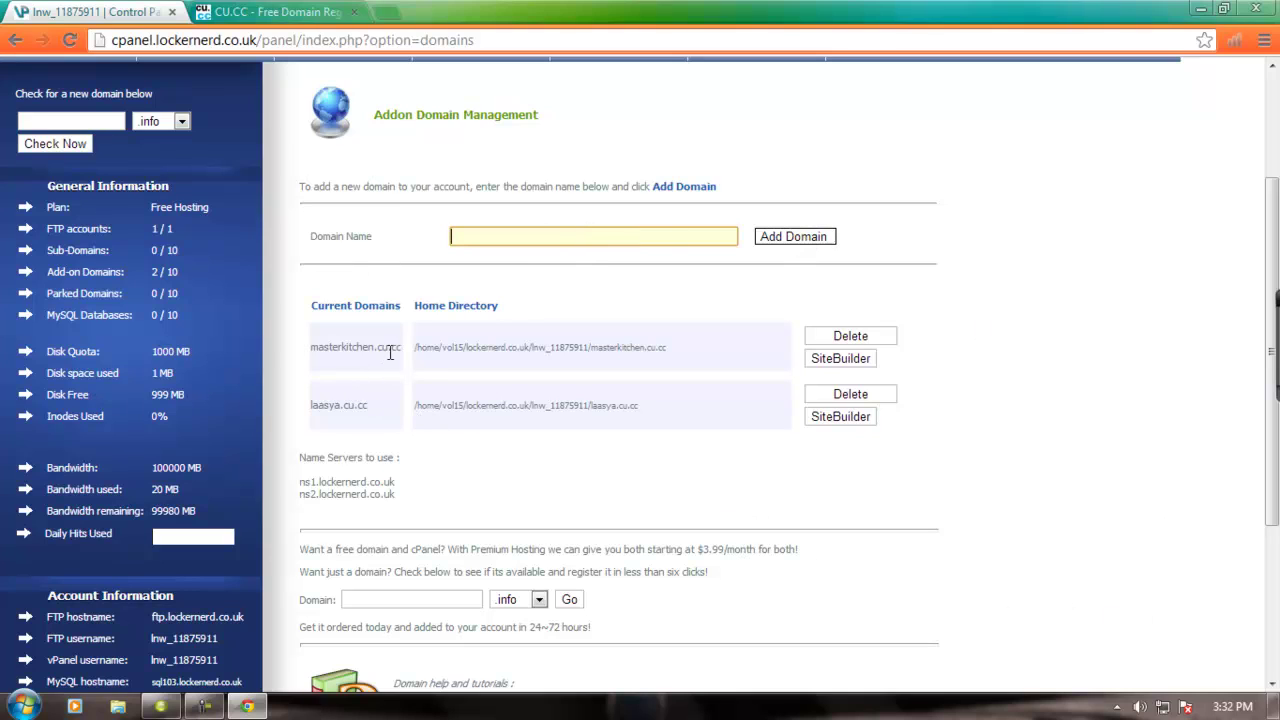
pyautogui.scroll(2, 1132, 398)
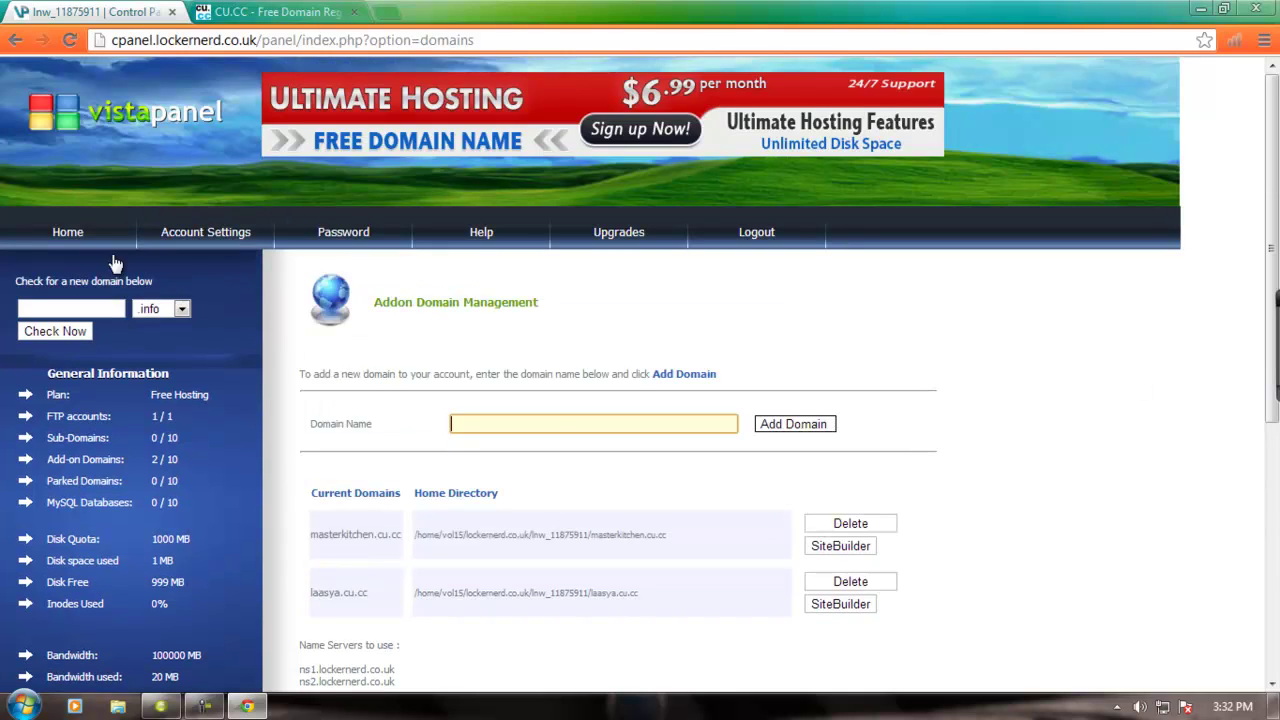
# - Open /masterkitchen.cu.cc/htdocs in net2ftp and launch the Java uploader there
pyautogui.click(91, 235)
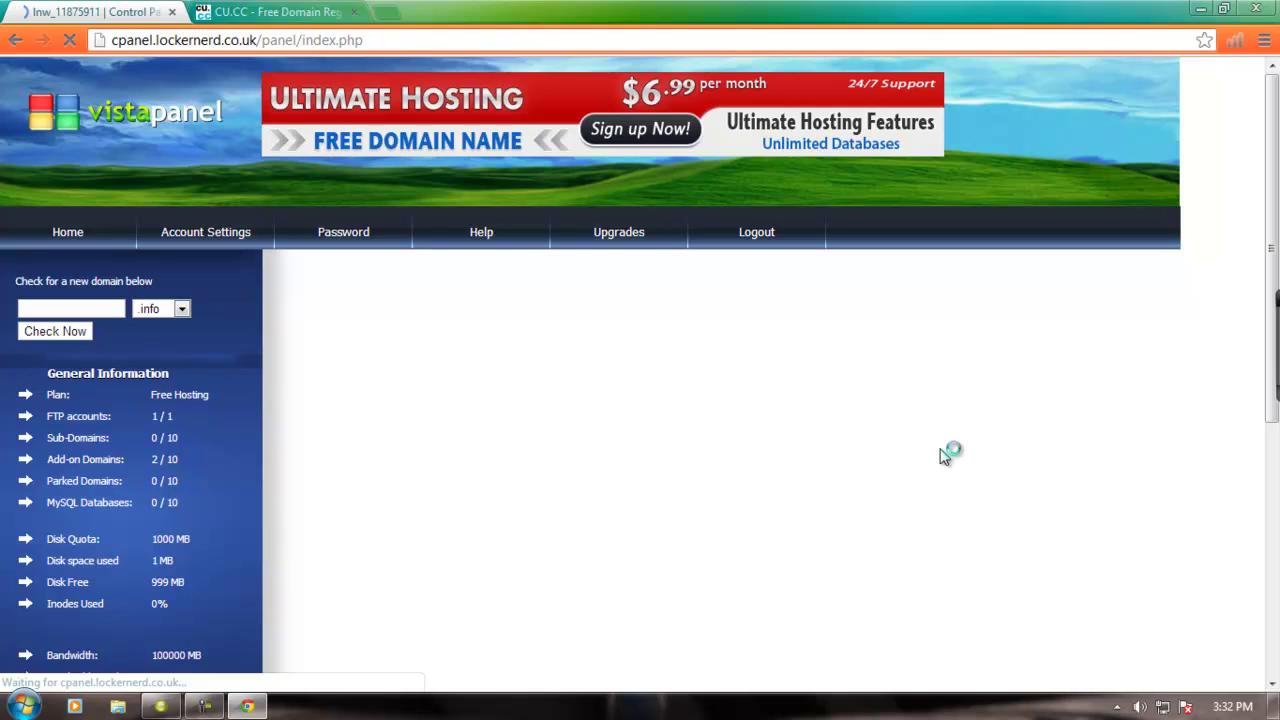
pyautogui.scroll(-1, 950, 452)
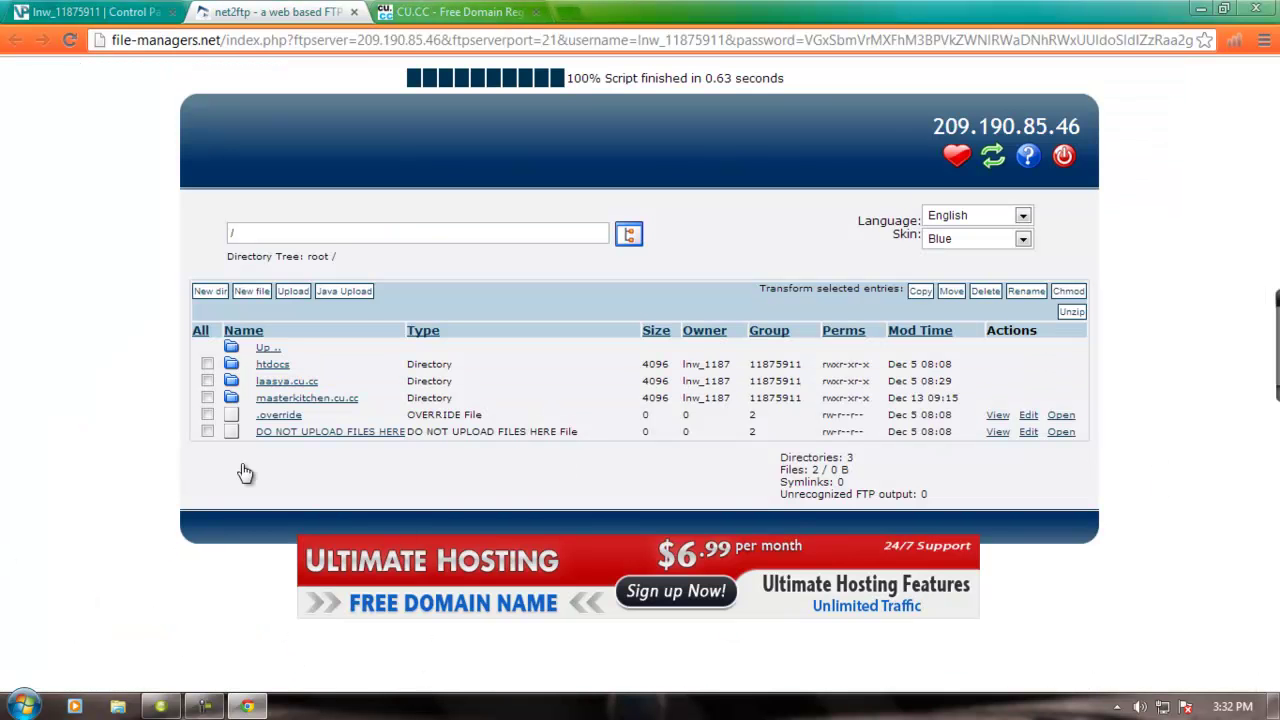
pyautogui.click(313, 400)
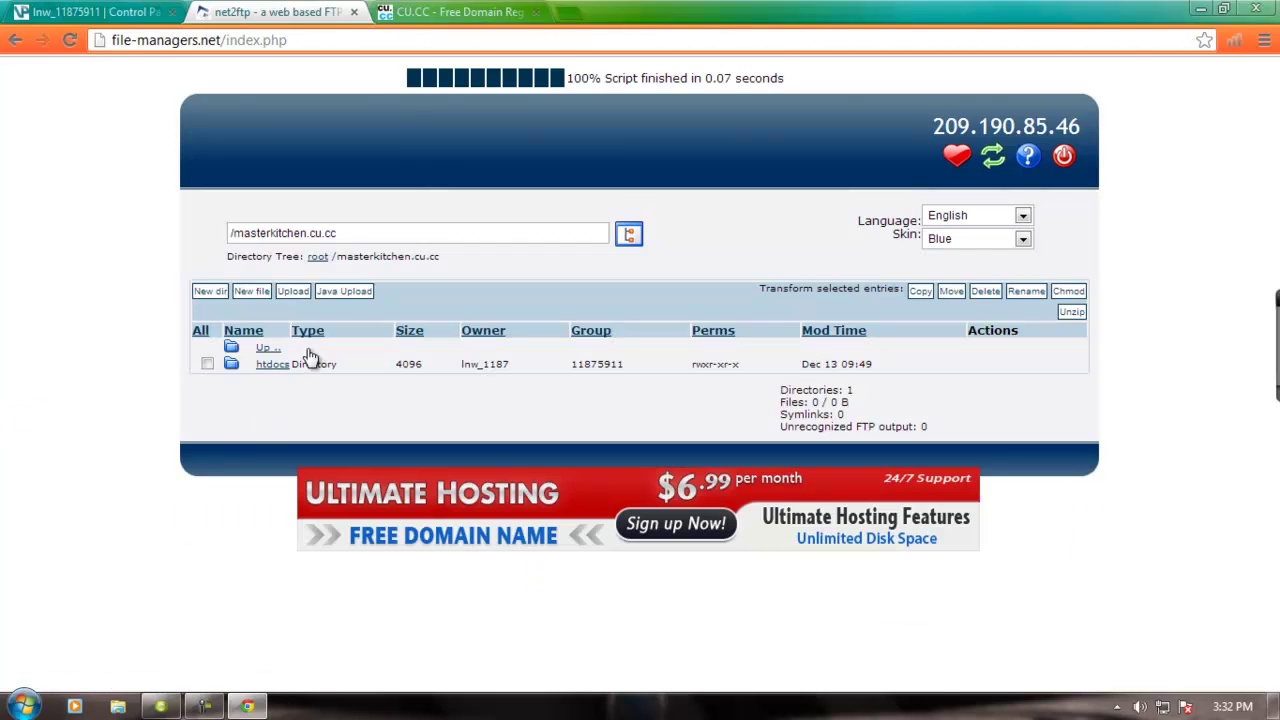
pyautogui.click(270, 366)
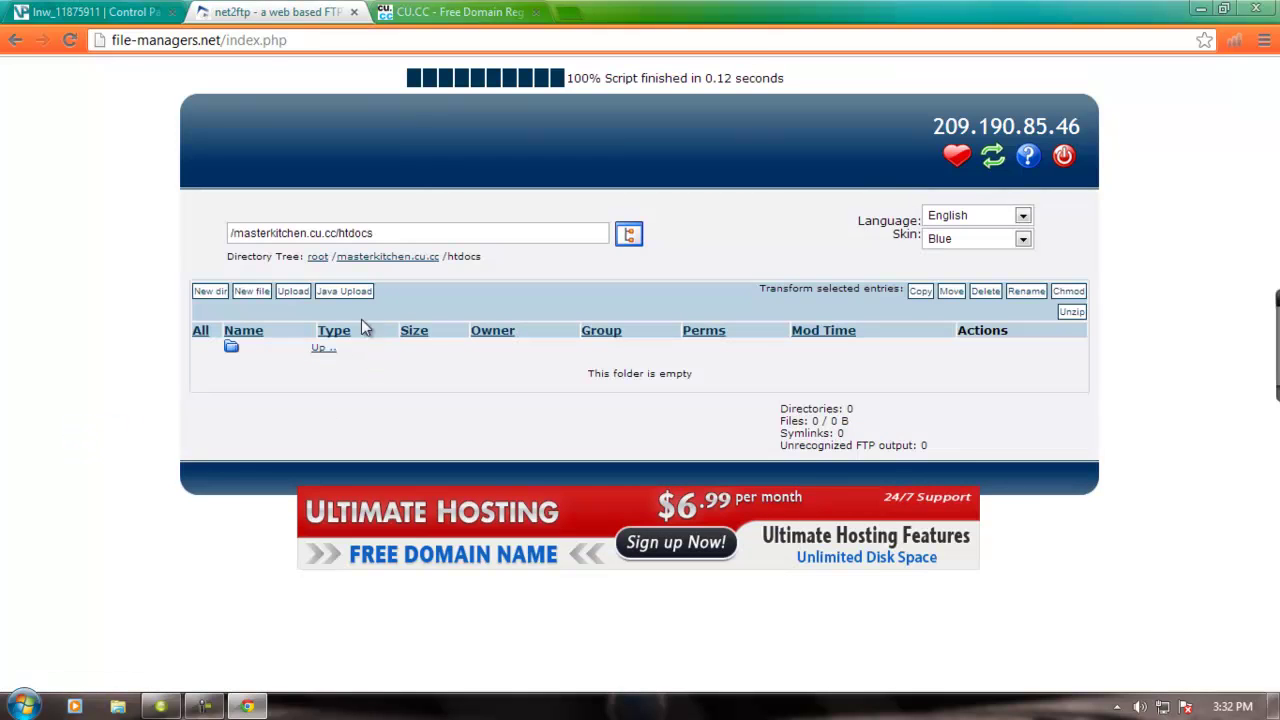
pyautogui.click(361, 291)
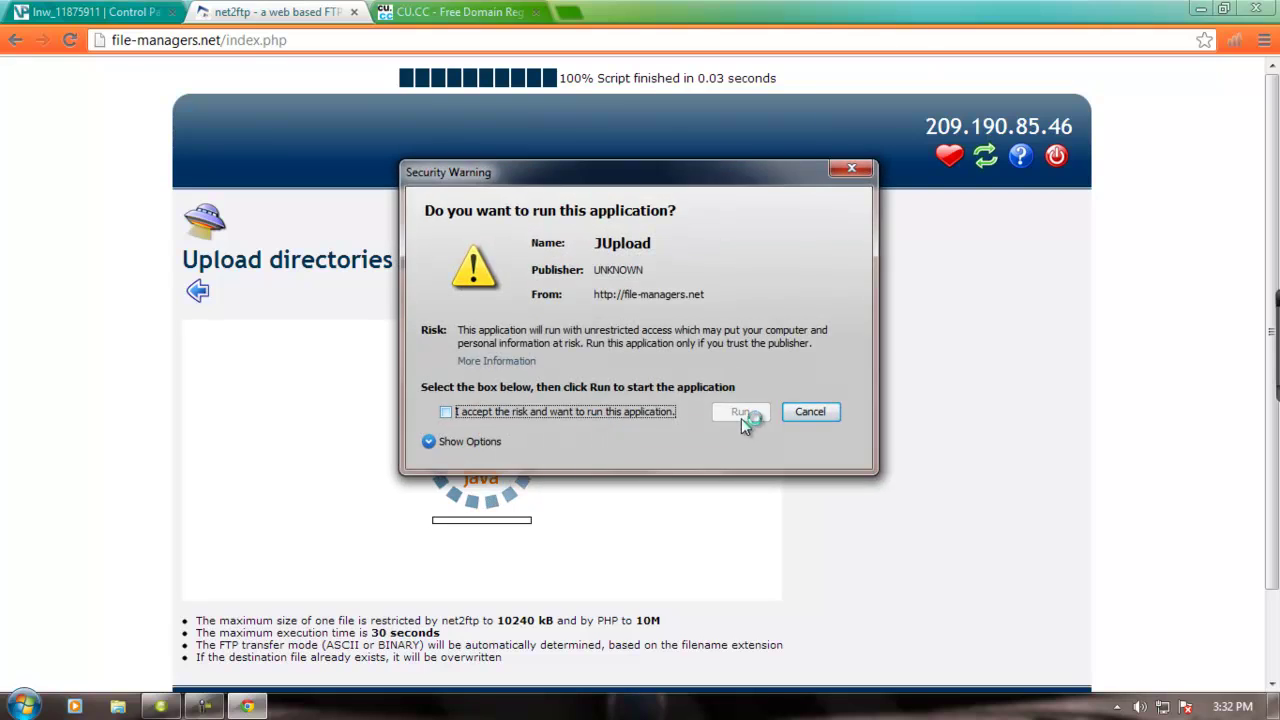
# - Allow JUpload to run and queue the files from Local Disk (D:) > master chef
pyautogui.click(446, 414)
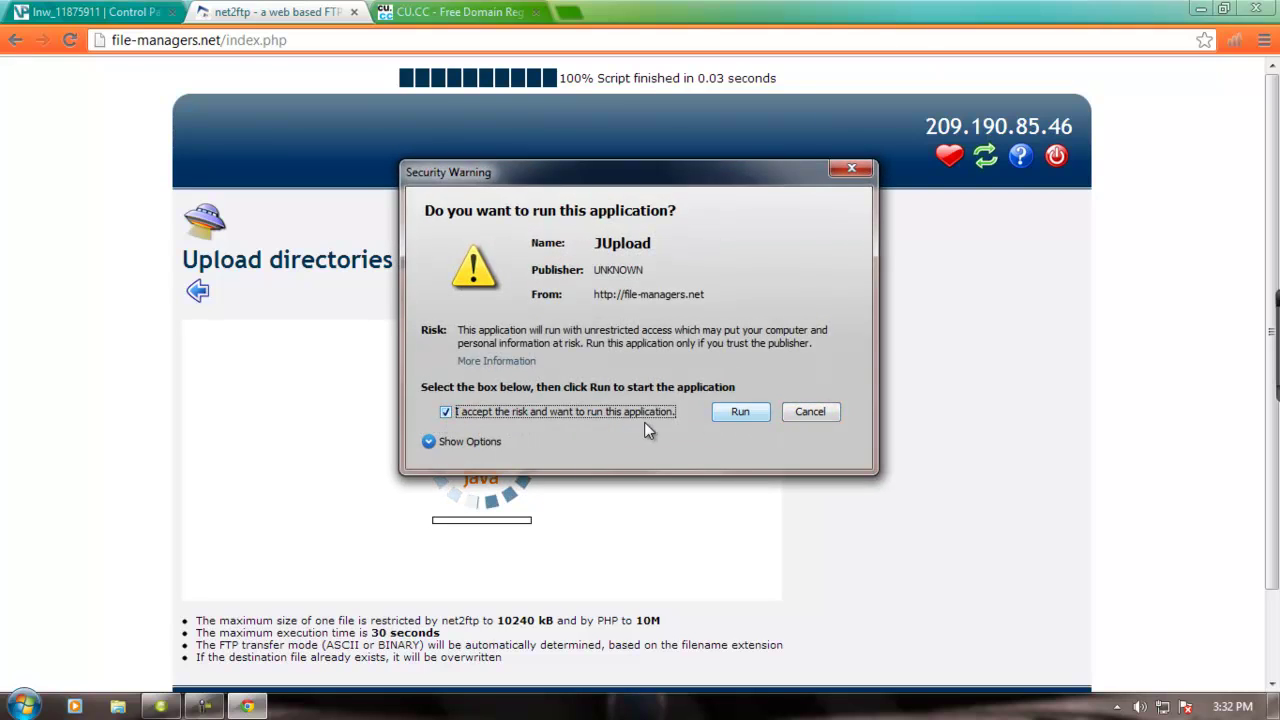
pyautogui.click(739, 413)
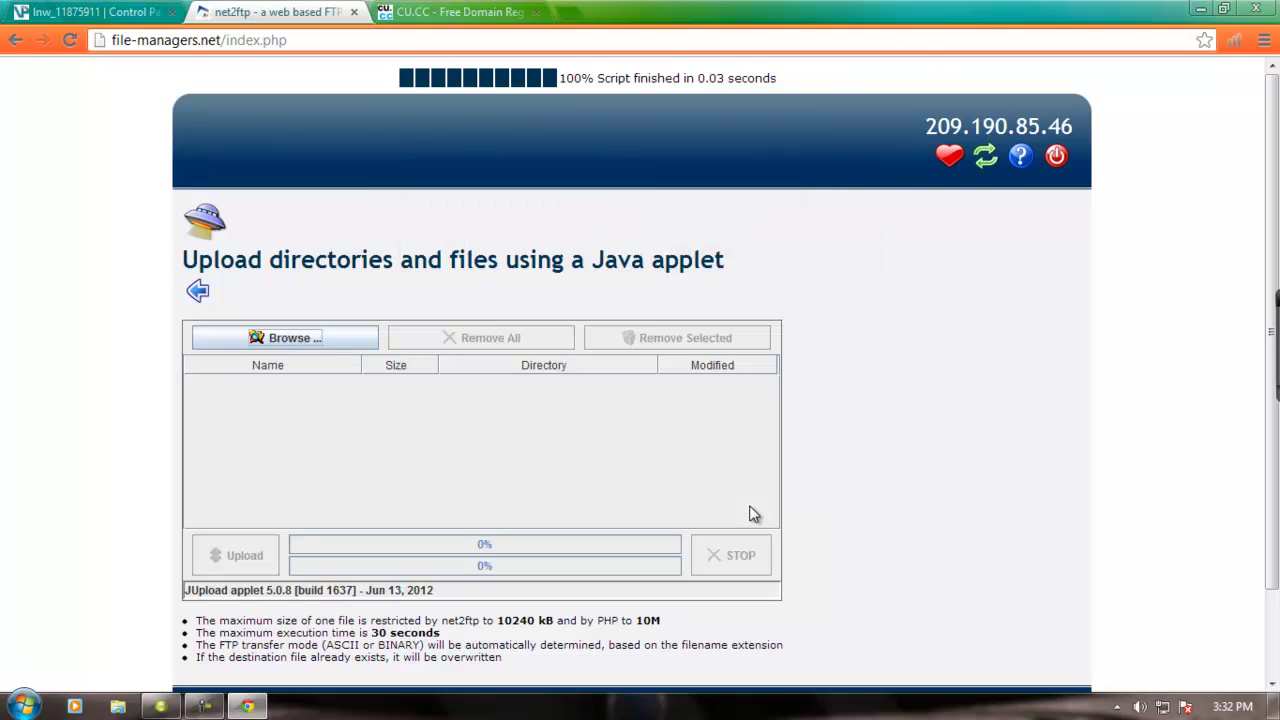
pyautogui.click(272, 340)
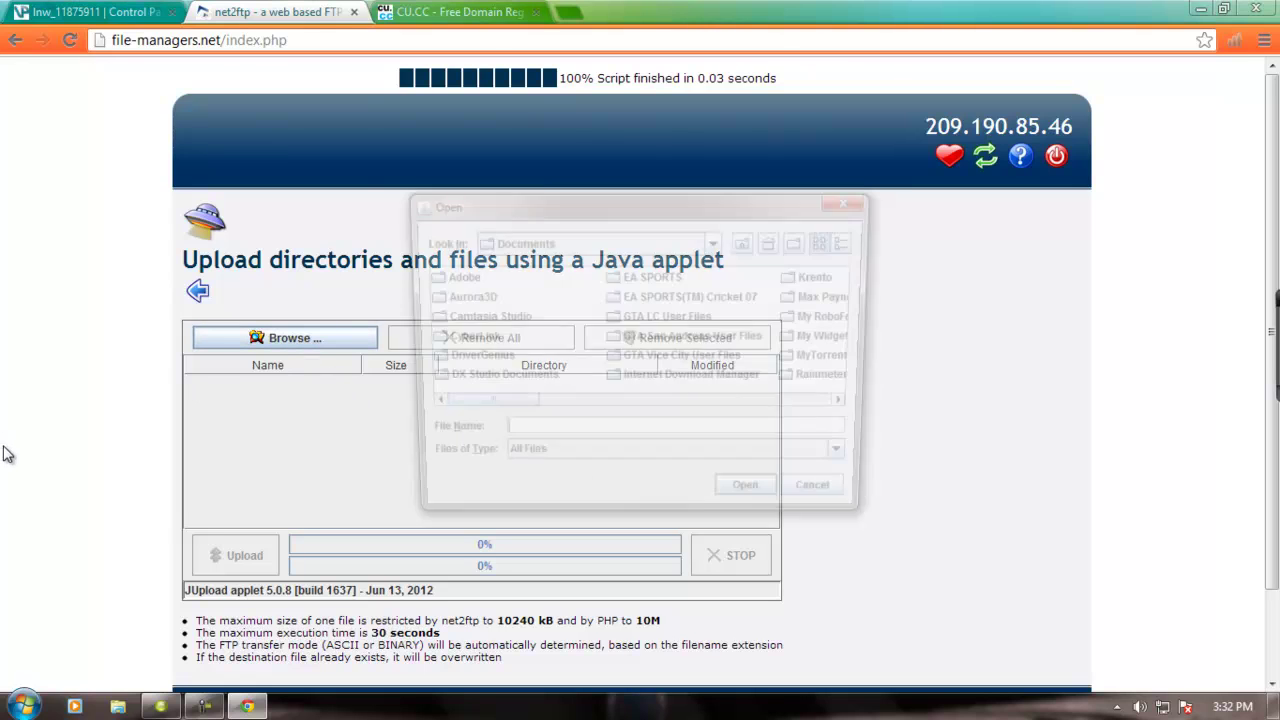
pyautogui.click(716, 241)
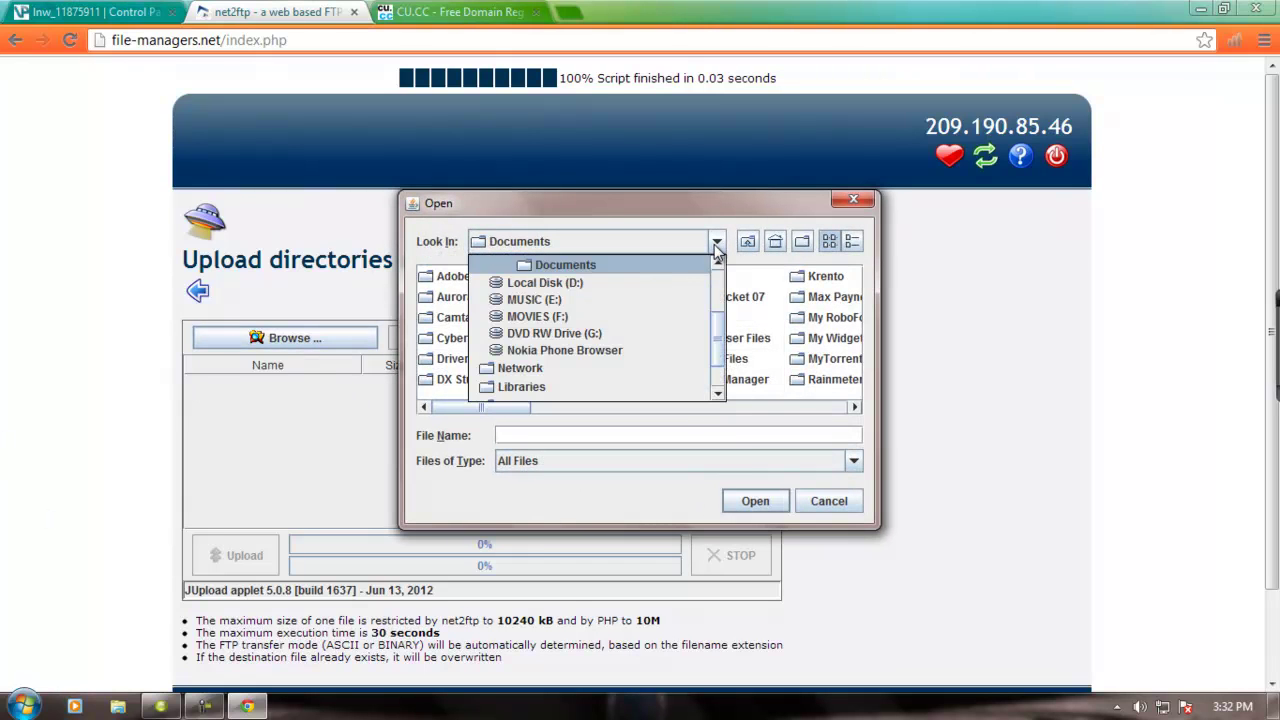
pyautogui.click(624, 284)
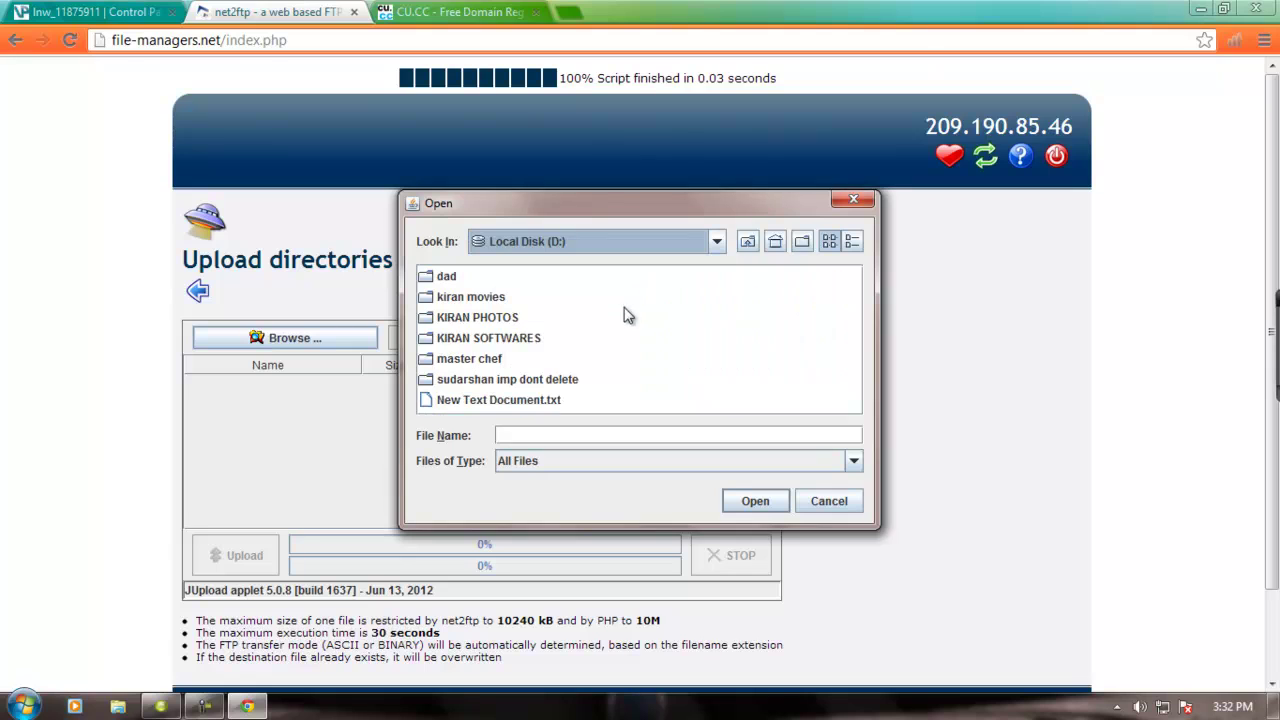
pyautogui.click(470, 358)
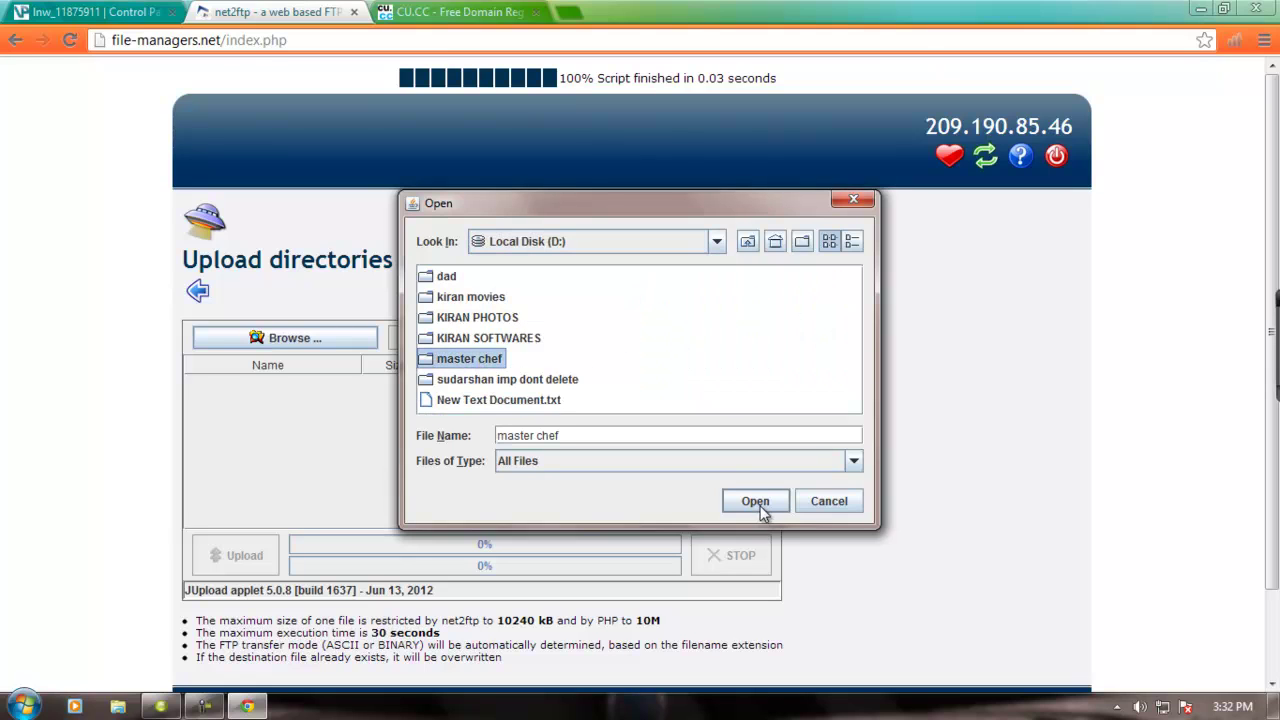
pyautogui.click(755, 501)
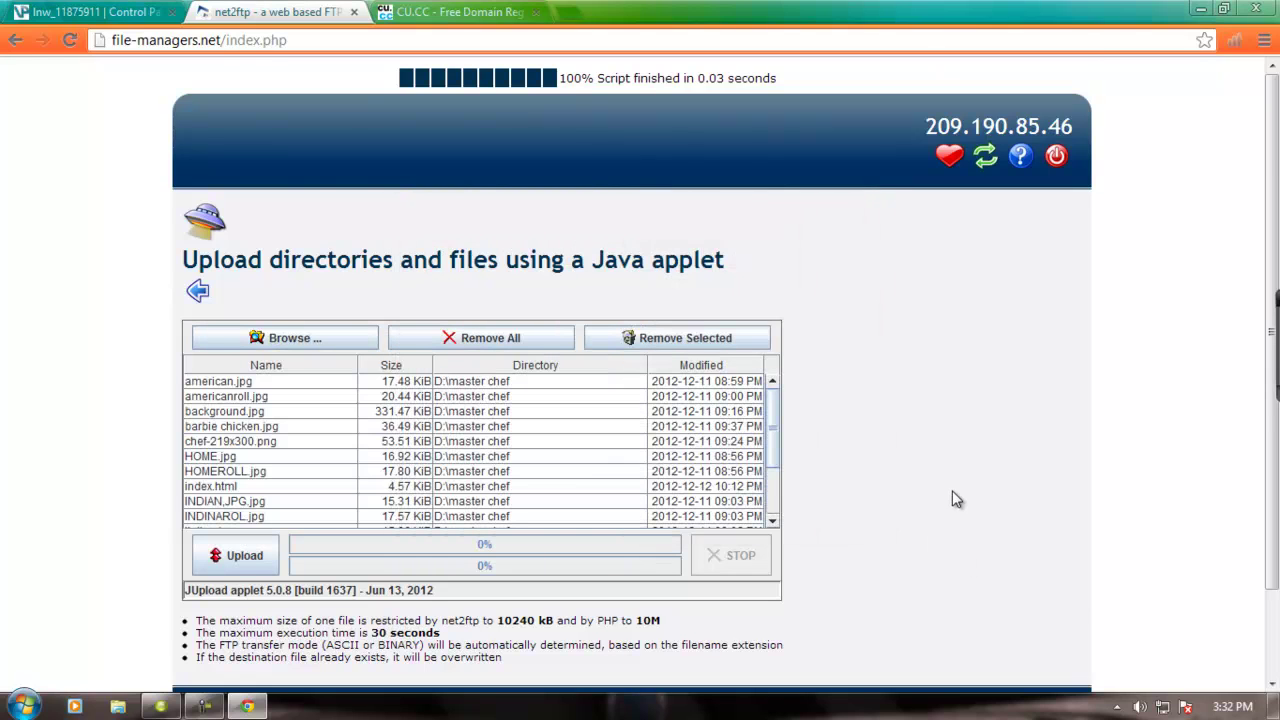
# - Upload the 16 queued files to htdocs and dismiss the completion message
pyautogui.scroll(-1, 952, 500)
pyautogui.scroll(1, 286, 477)
pyautogui.click(232, 545)
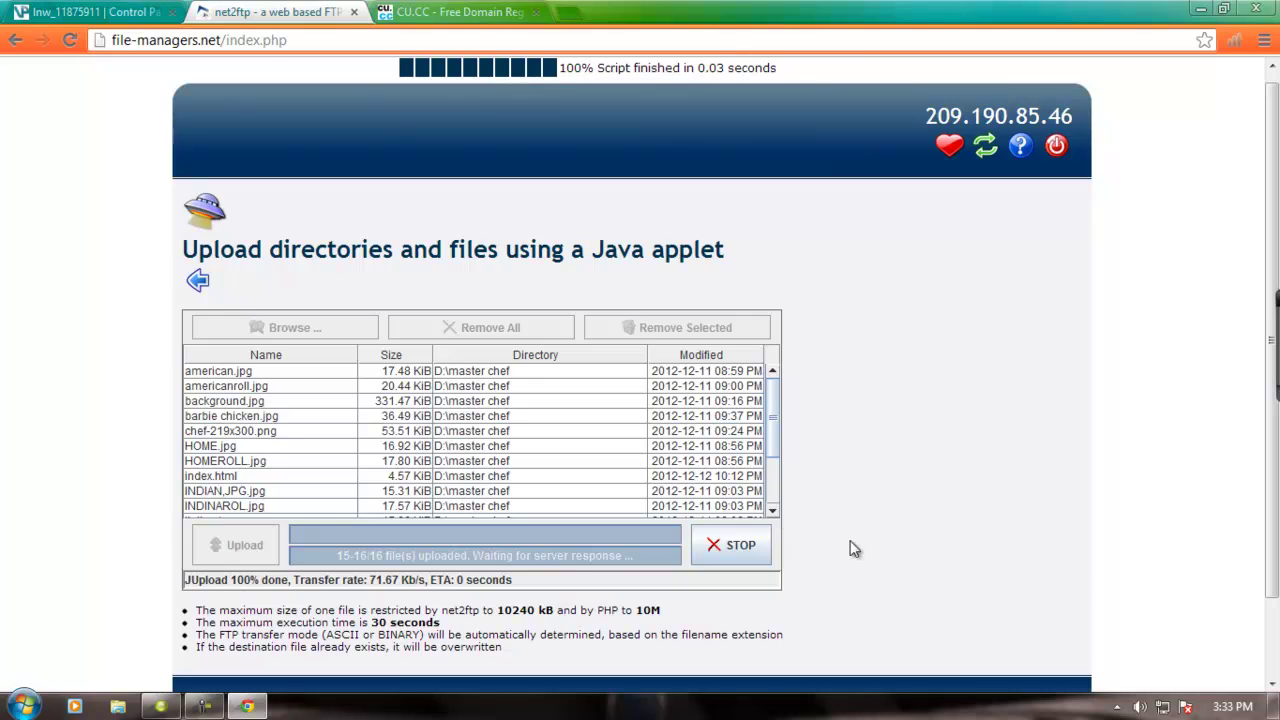
pyautogui.scroll(-1, 855, 545)
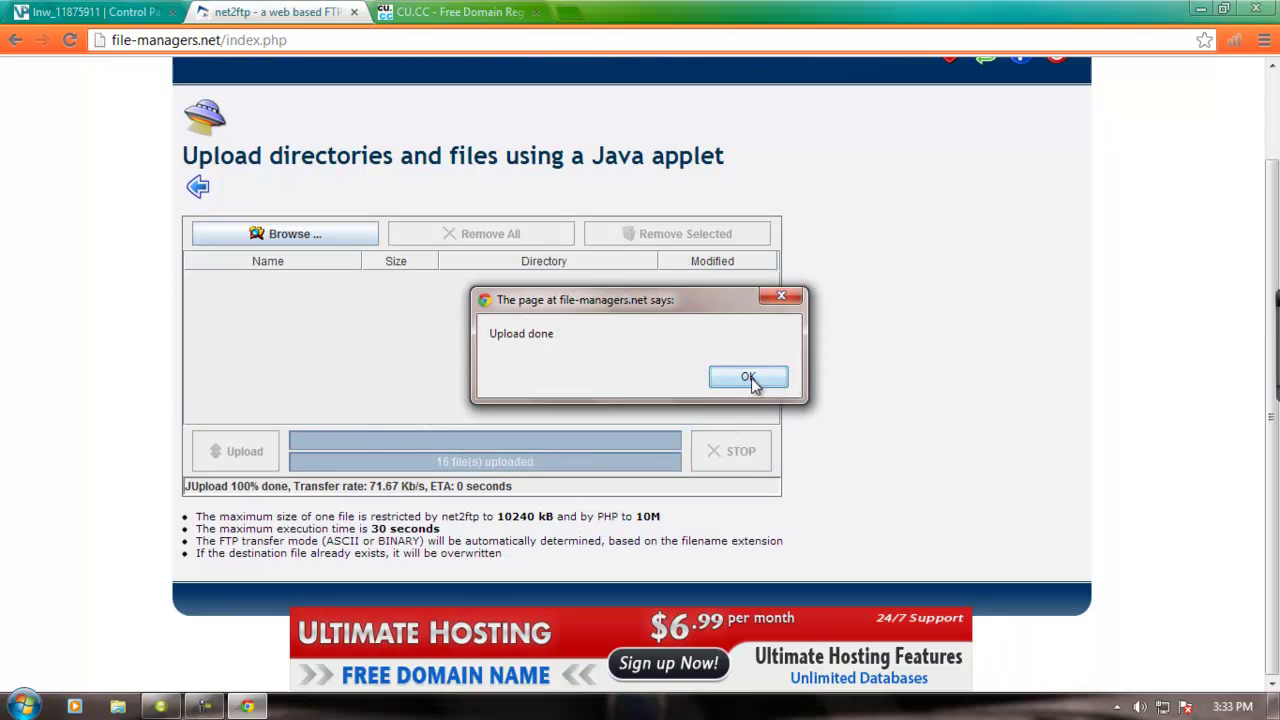
pyautogui.click(749, 377)
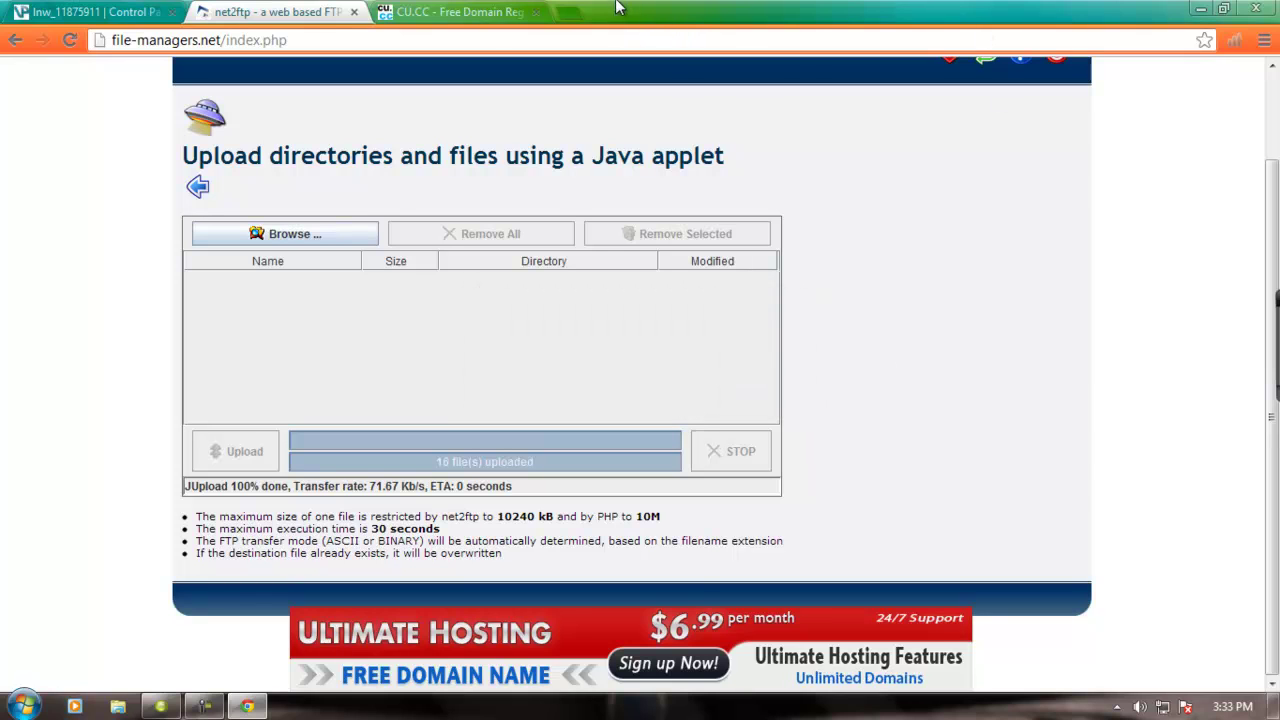
# - Load masterkitchen.cu.cc in a new tab to view the live Bourbon Chicken recipe page
pyautogui.click(568, 13)
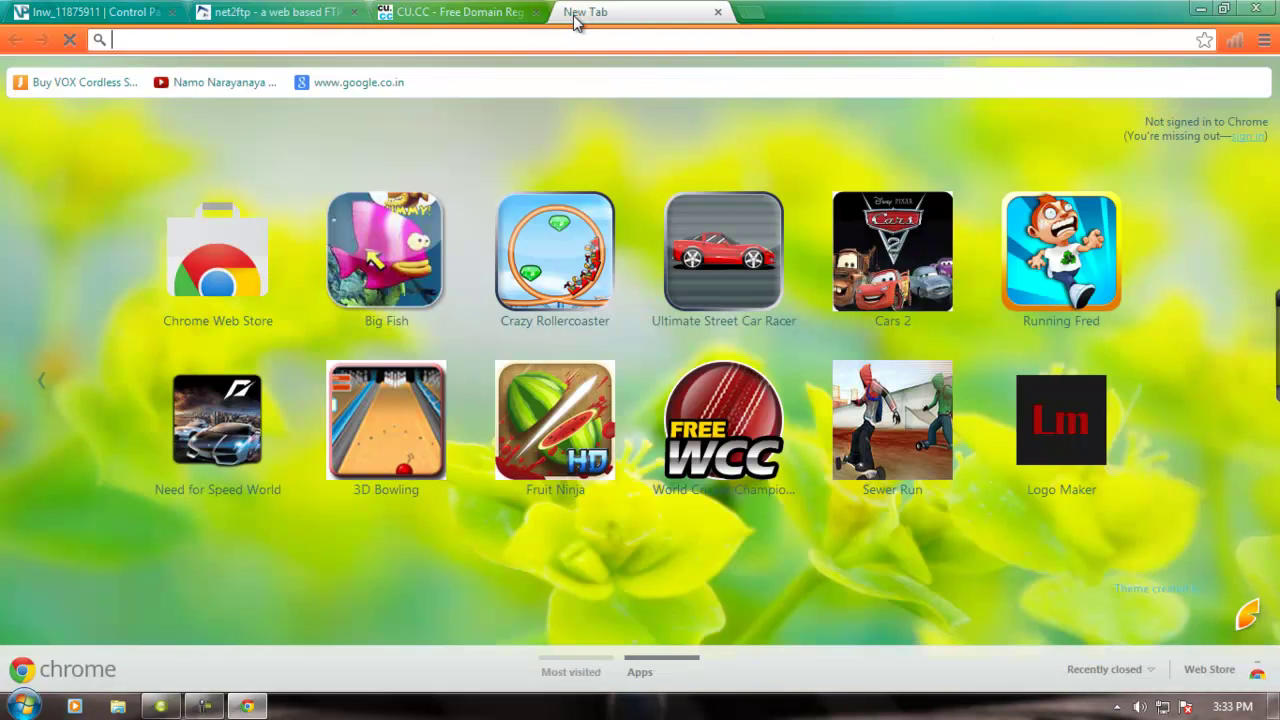
pyautogui.write('master')
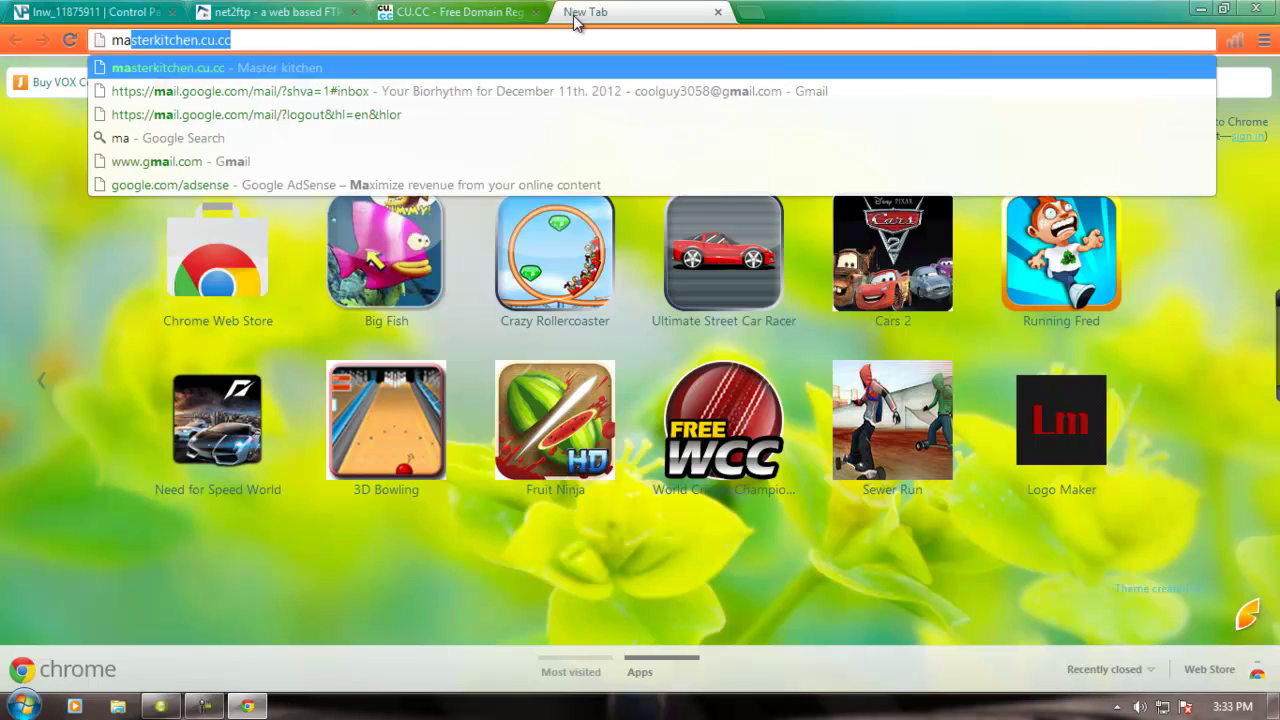
pyautogui.write('kitche')
pyautogui.press('BackSpace')
pyautogui.press('BackSpace')
pyautogui.press('BackSpace')
pyautogui.press('BackSpace')
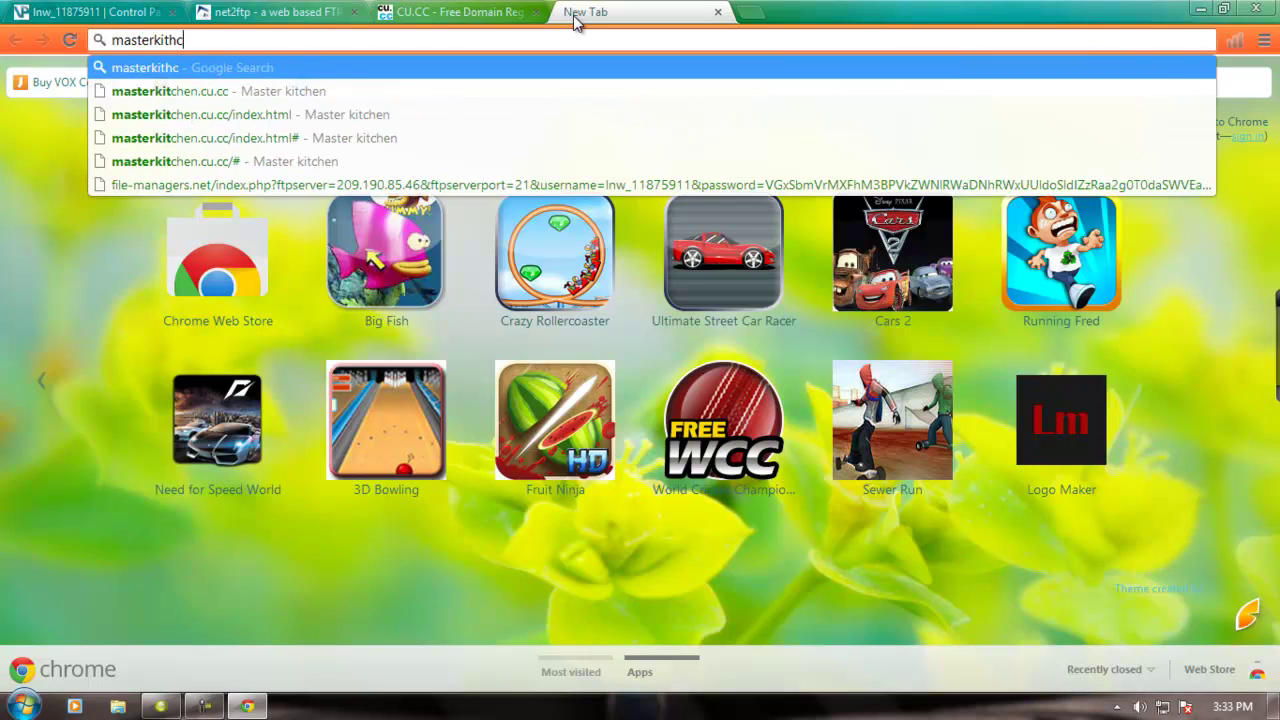
pyautogui.write('ch')
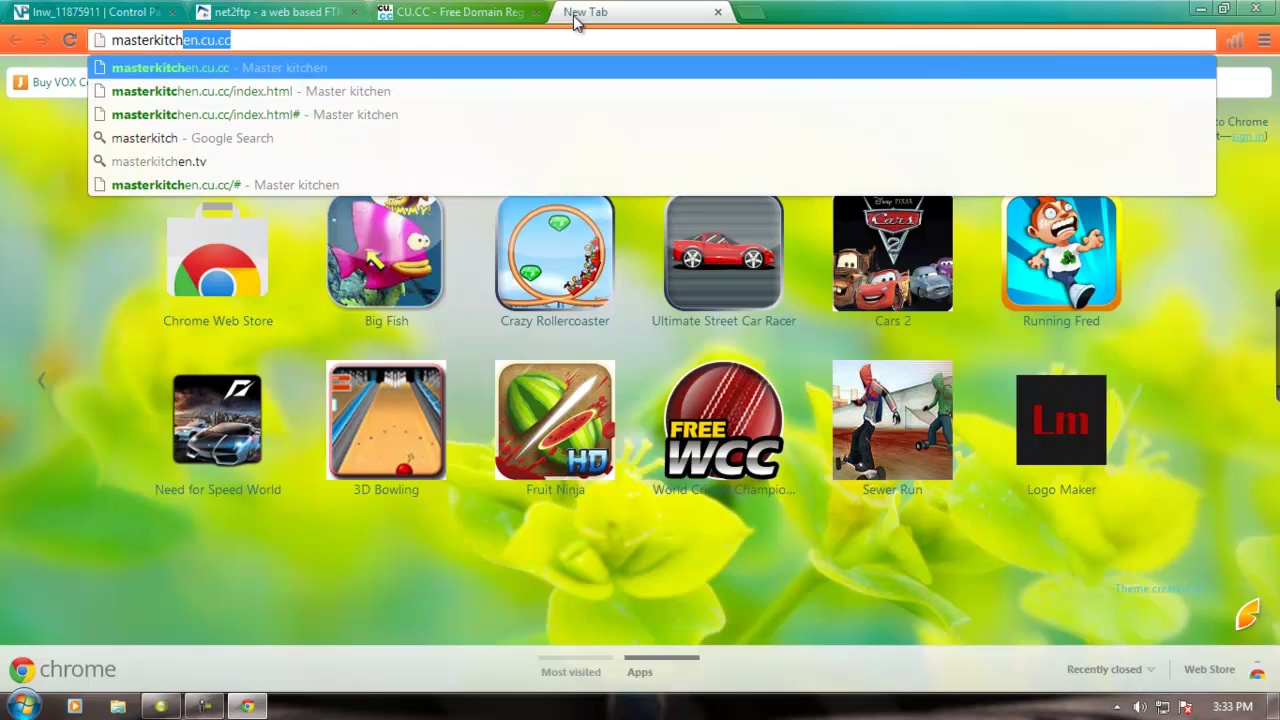
pyautogui.write('en.cu.cc')
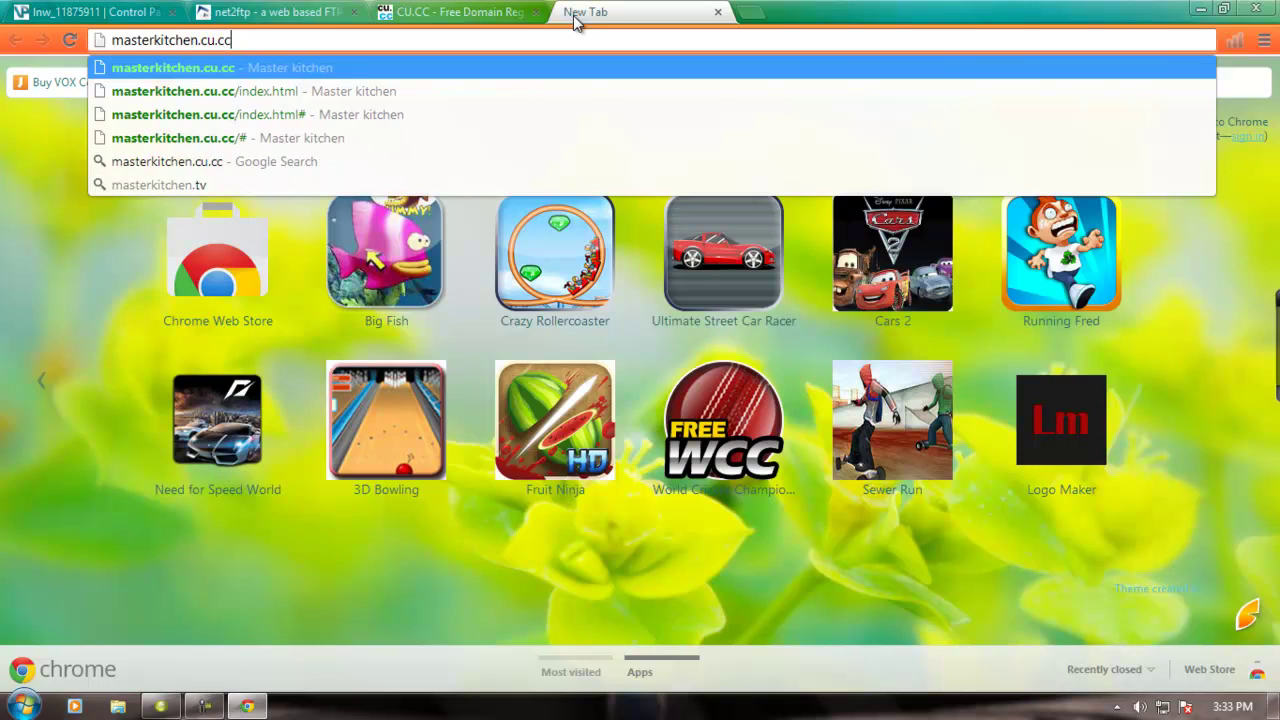
pyautogui.press('Return')
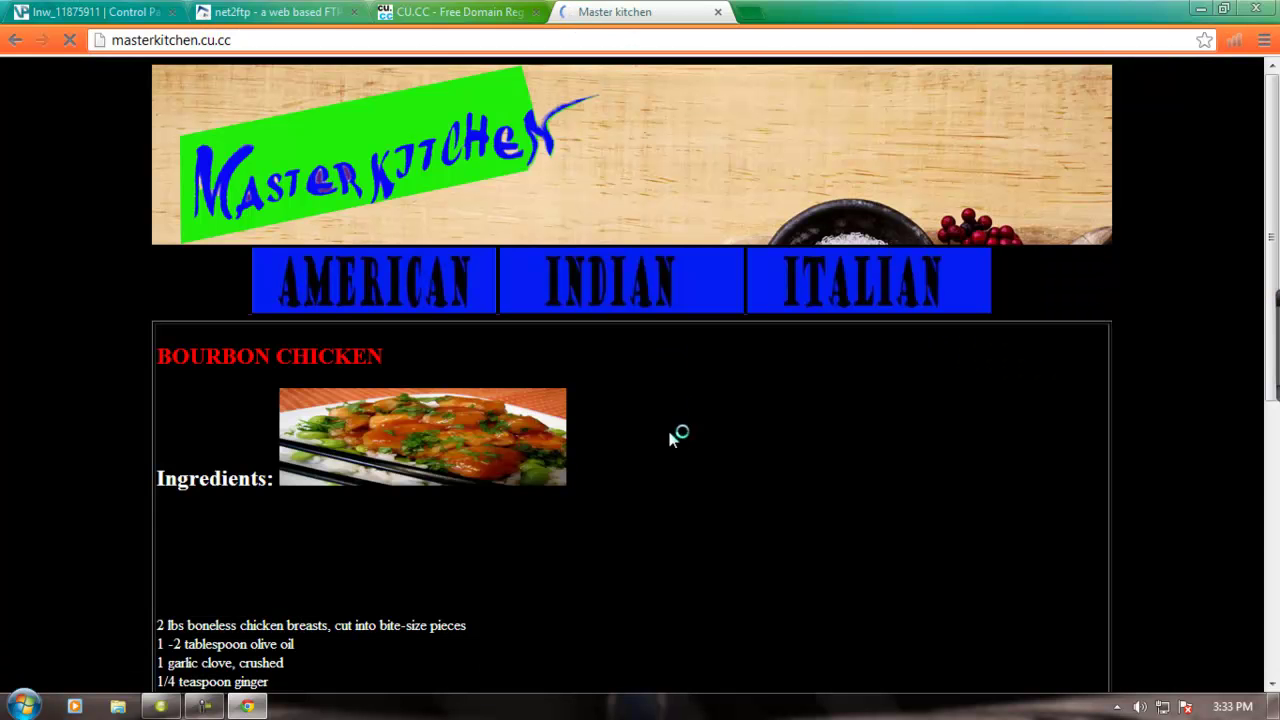
pyautogui.scroll(-4, 709, 426)
pyautogui.scroll(4, 709, 426)
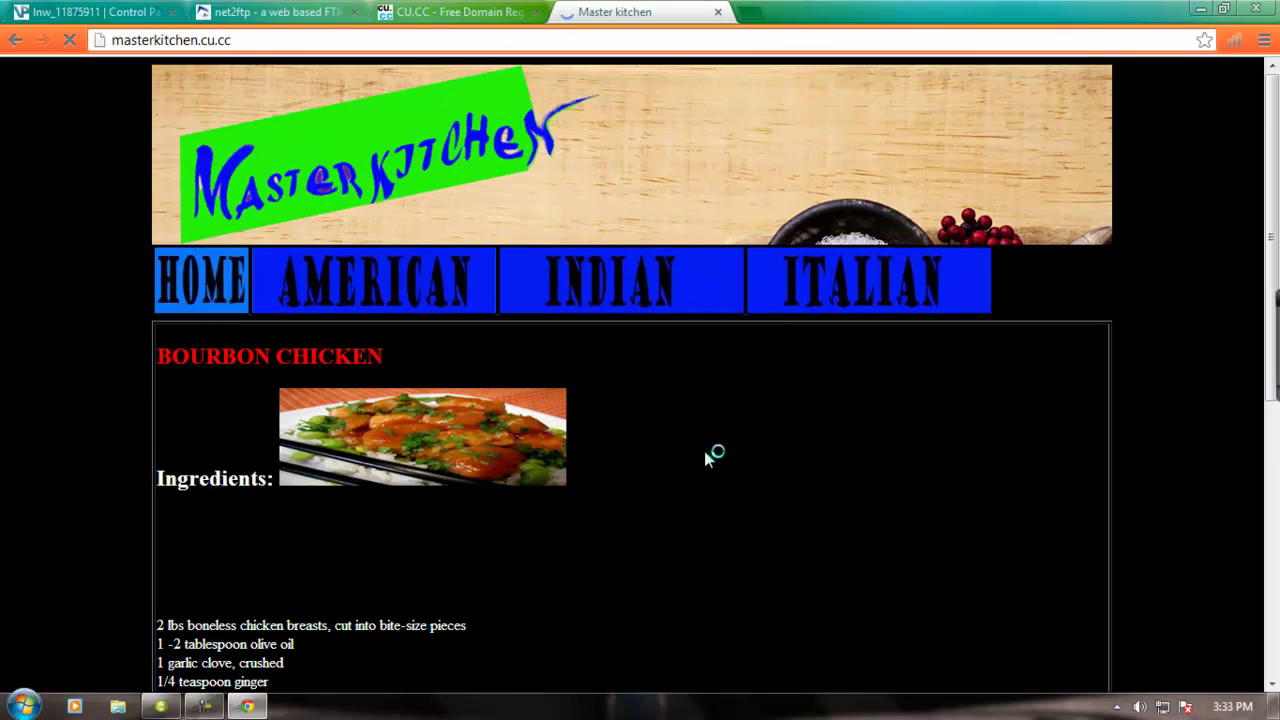
# - Close the Master kitchen tab, leave a blank tab, and minimize Chrome
pyautogui.click(717, 12)
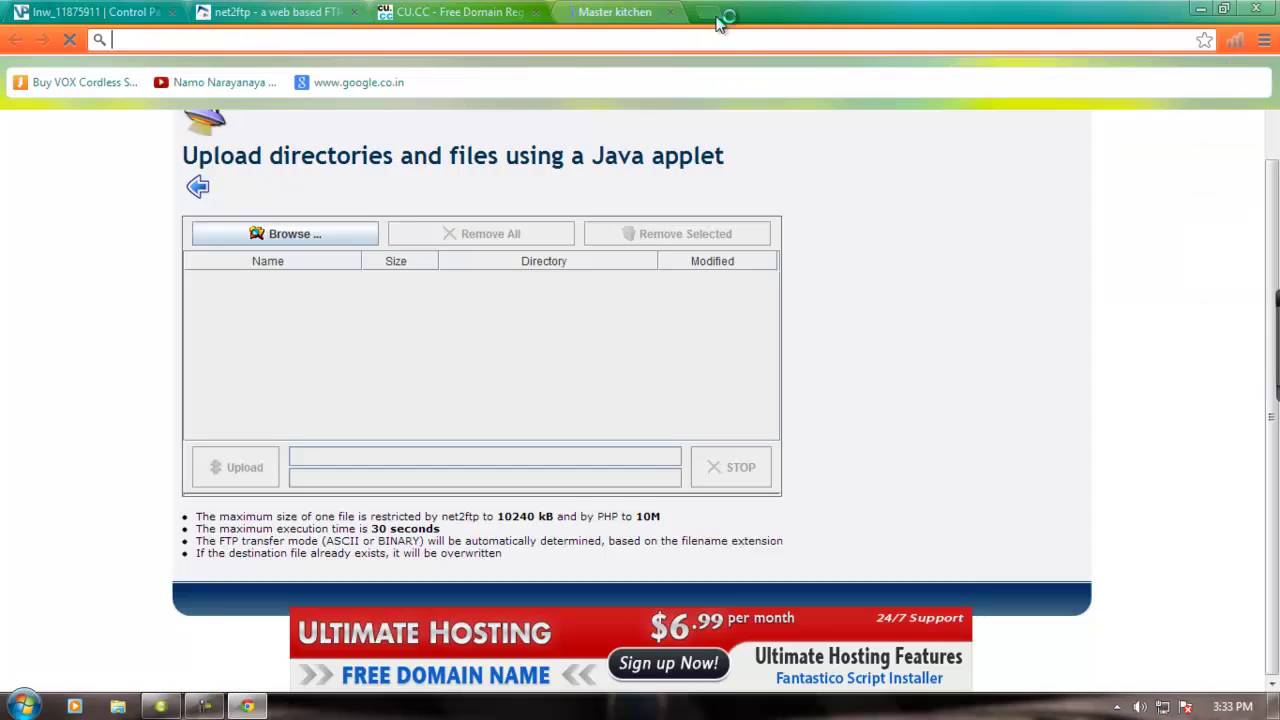
pyautogui.hotkey('ctrl', 't')
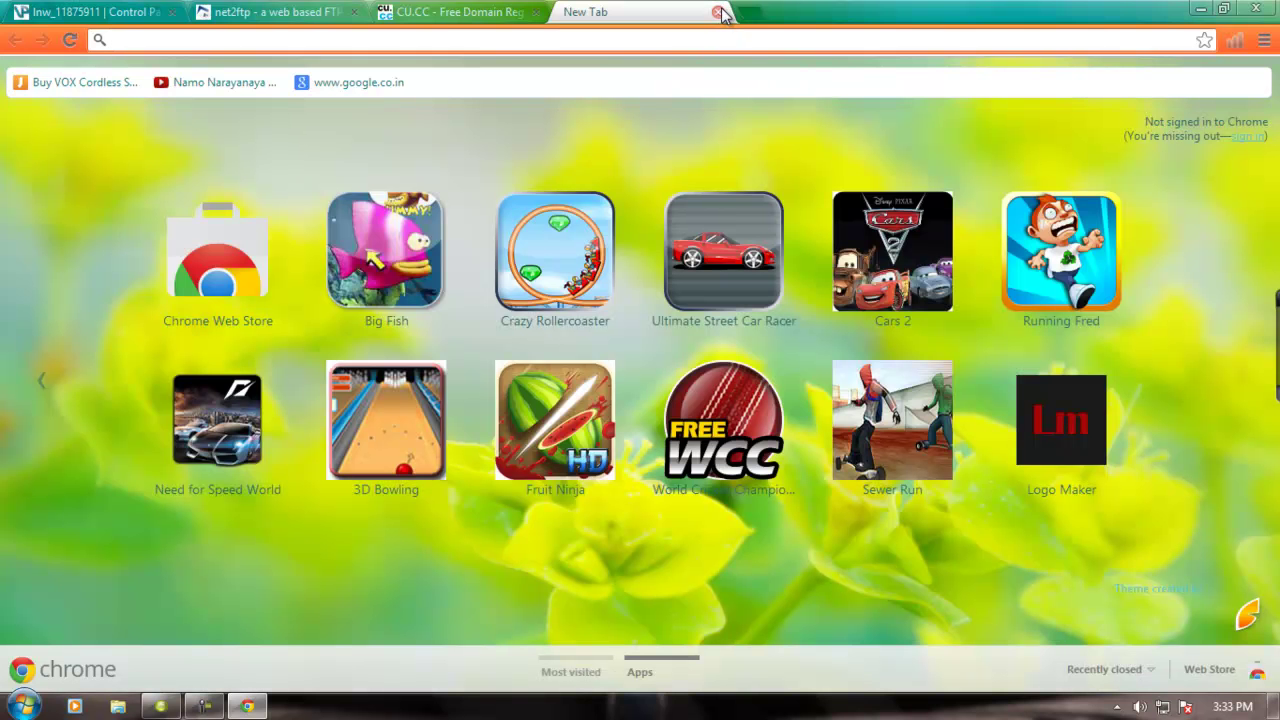
pyautogui.click(1201, 10)
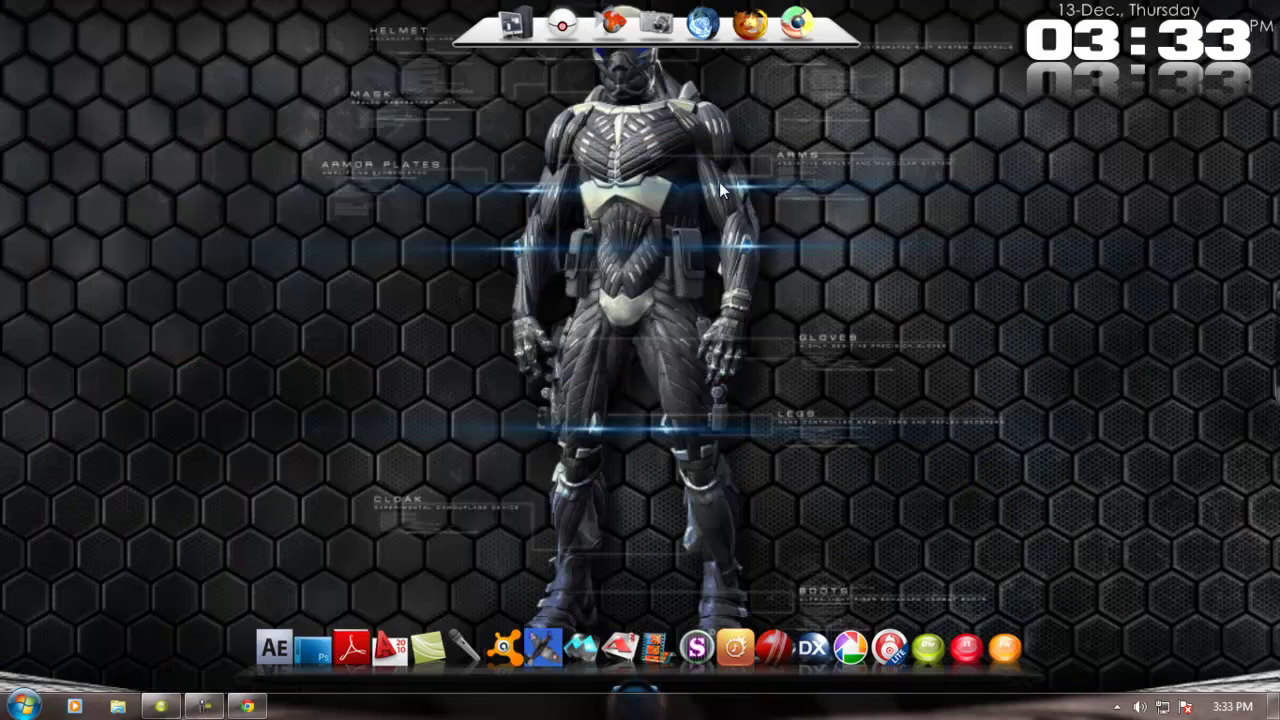